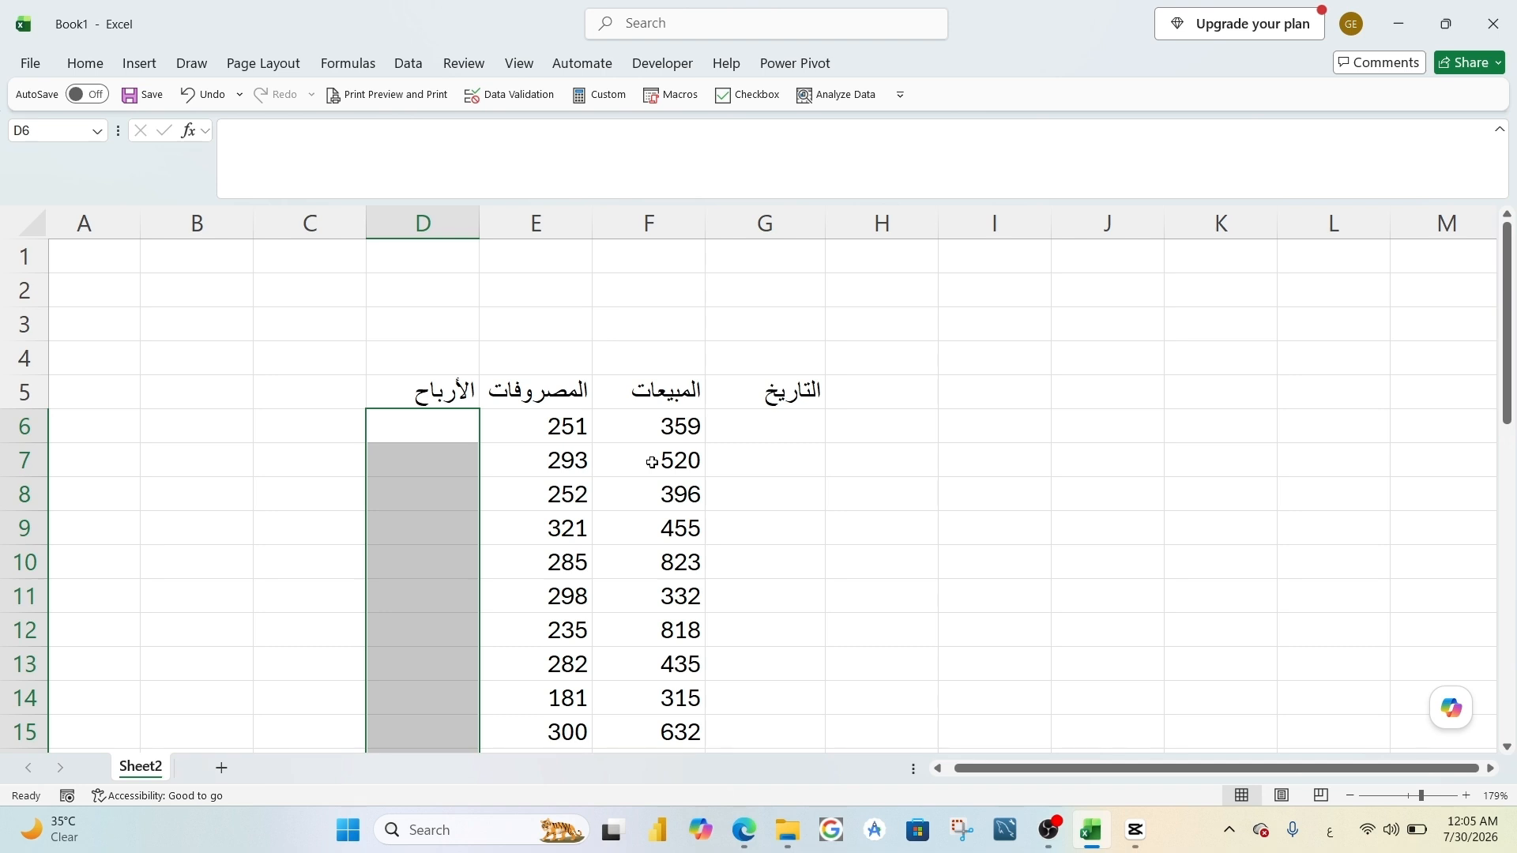
Fill the date column G6:G36 with consecutive daily dates, entering 05/01/2026 and 05/02/2026 as the first two values.
click(797, 423)
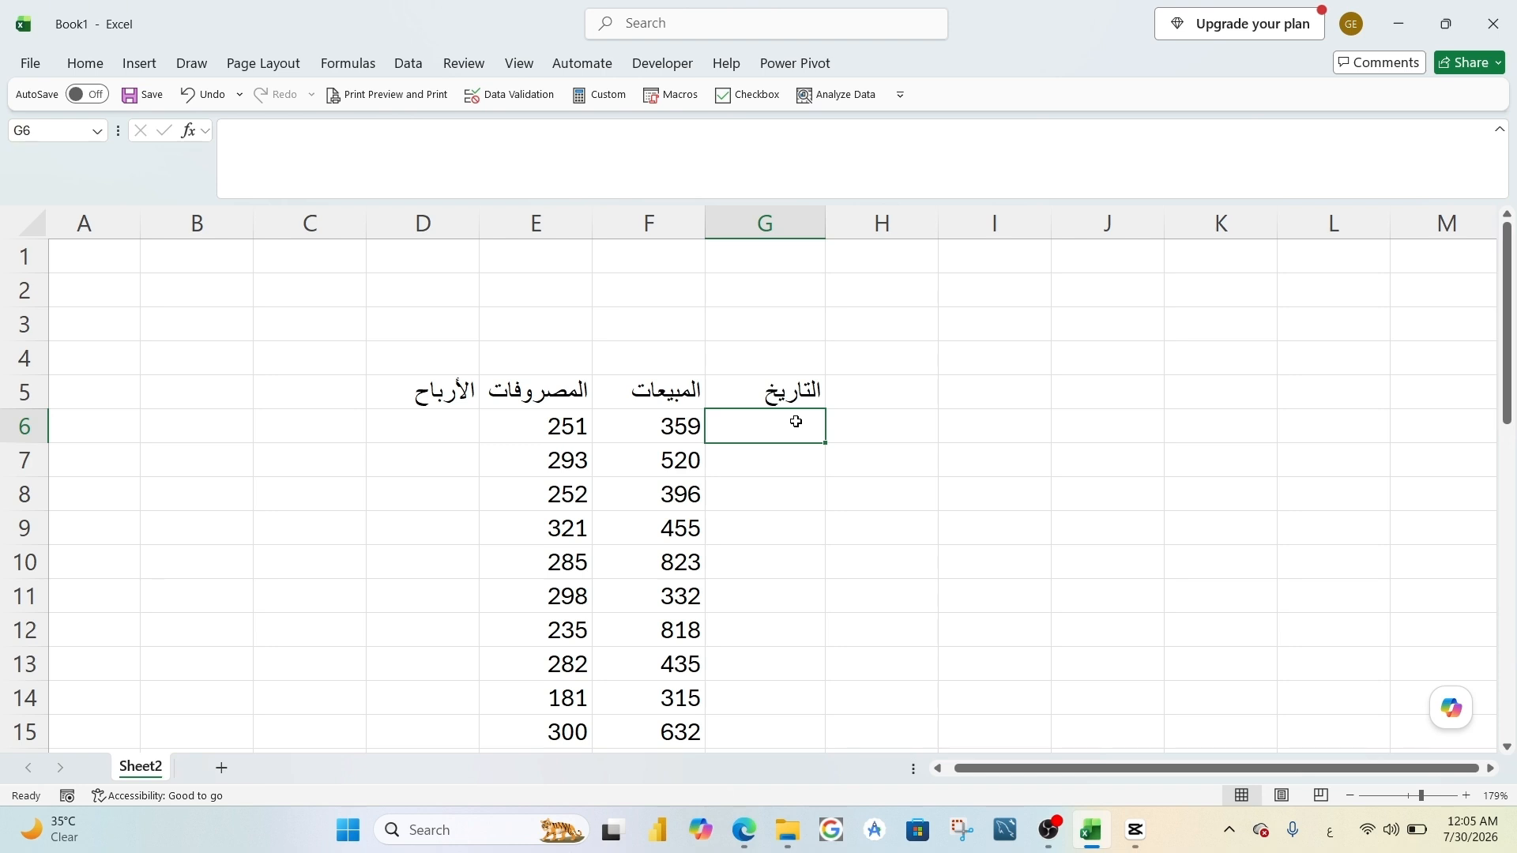
text(05/0)
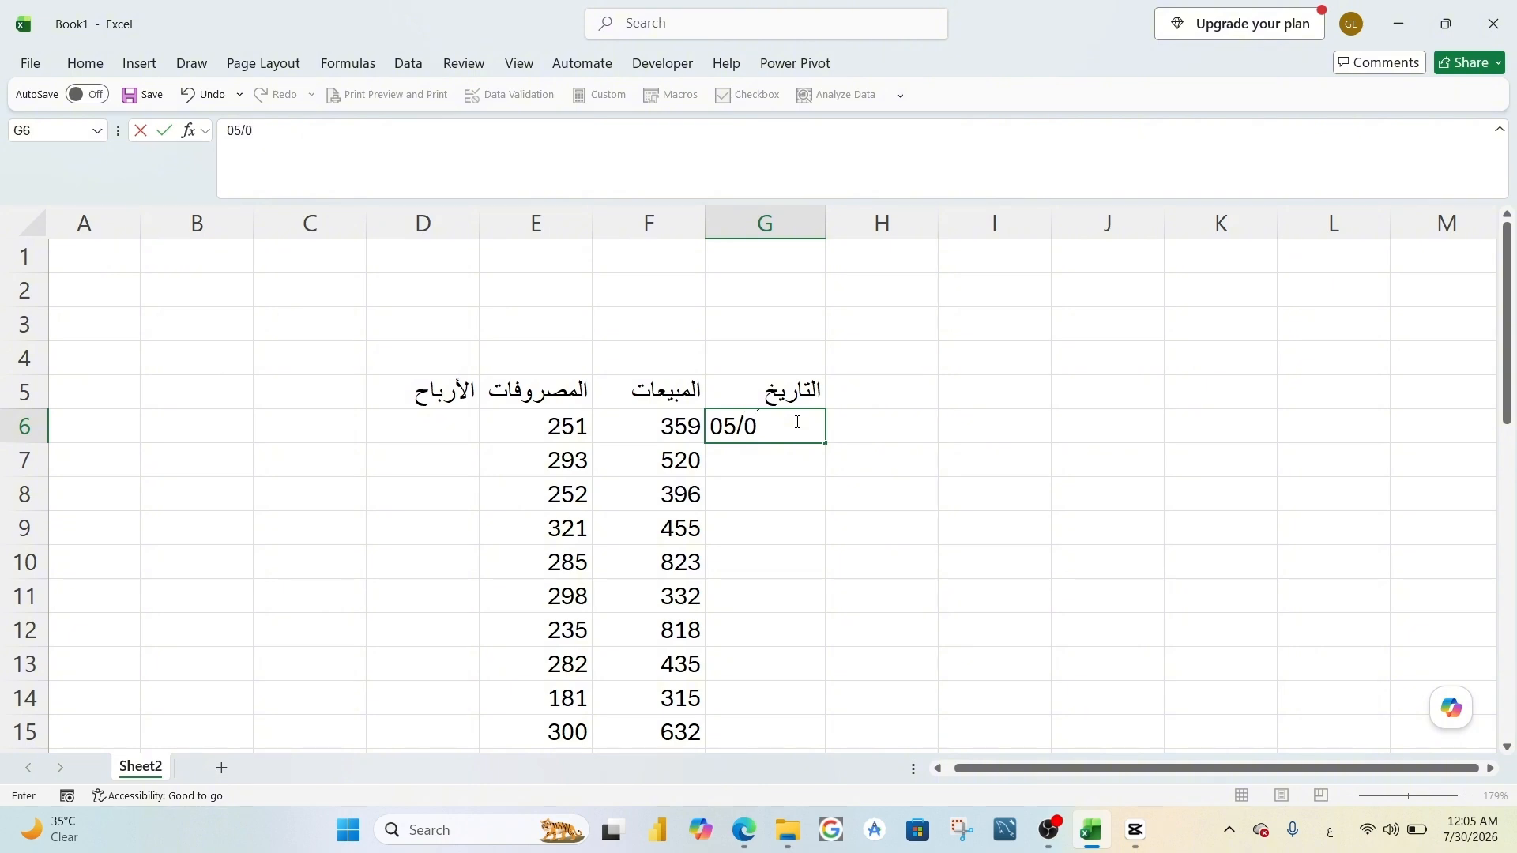
text(1/2026)
click(774, 462)
text(05/)
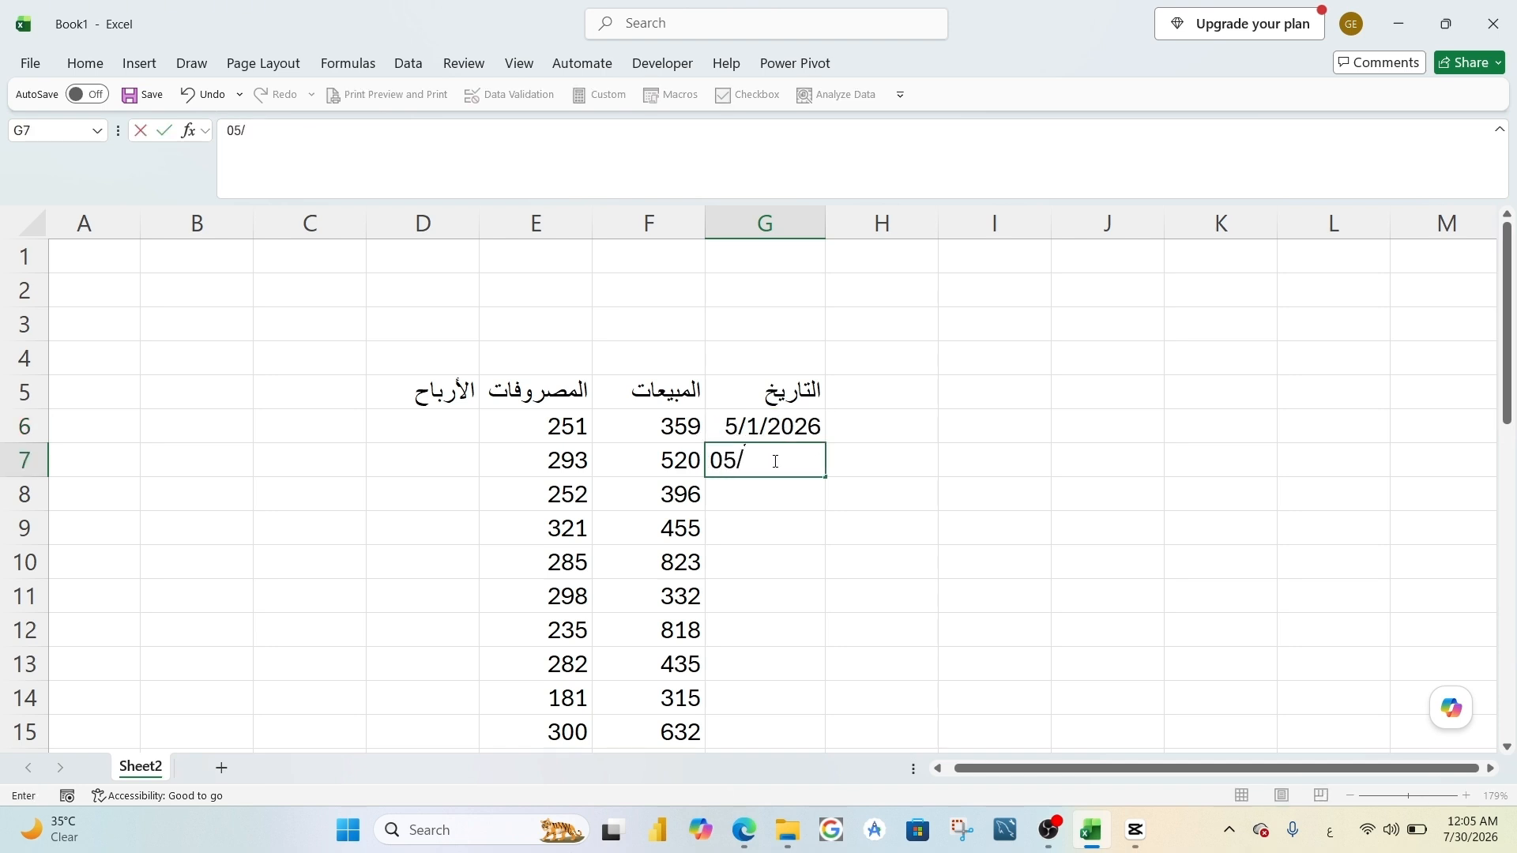
text(02/2026)
key(Return)
drag(770, 422, 814, 590)
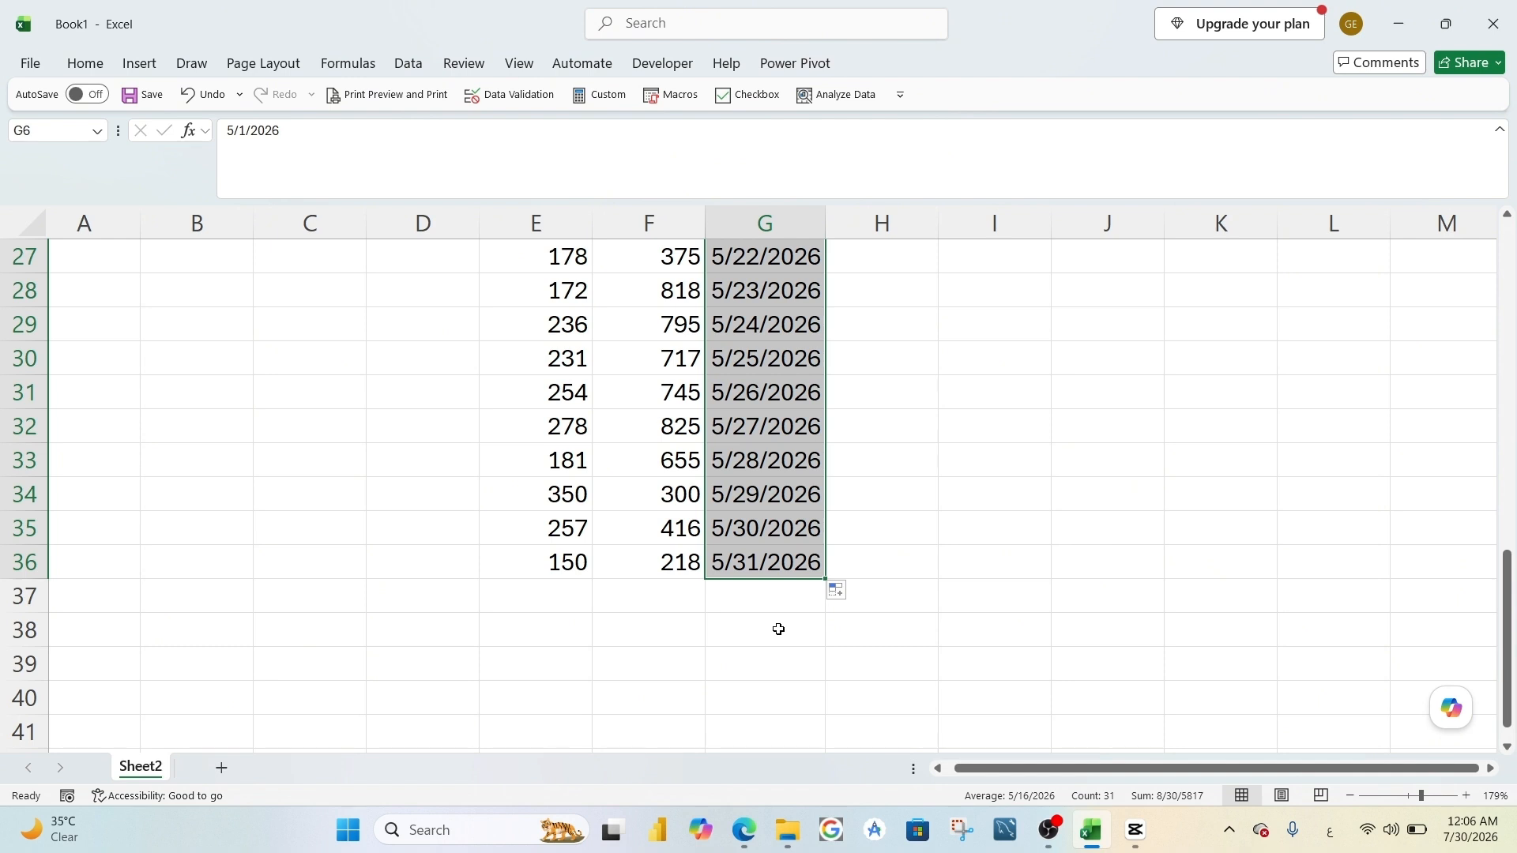
Calculate the first row's profit in D6 with =F6-E6 and fill the formula down to D36.
scroll(651, 605, up, 9)
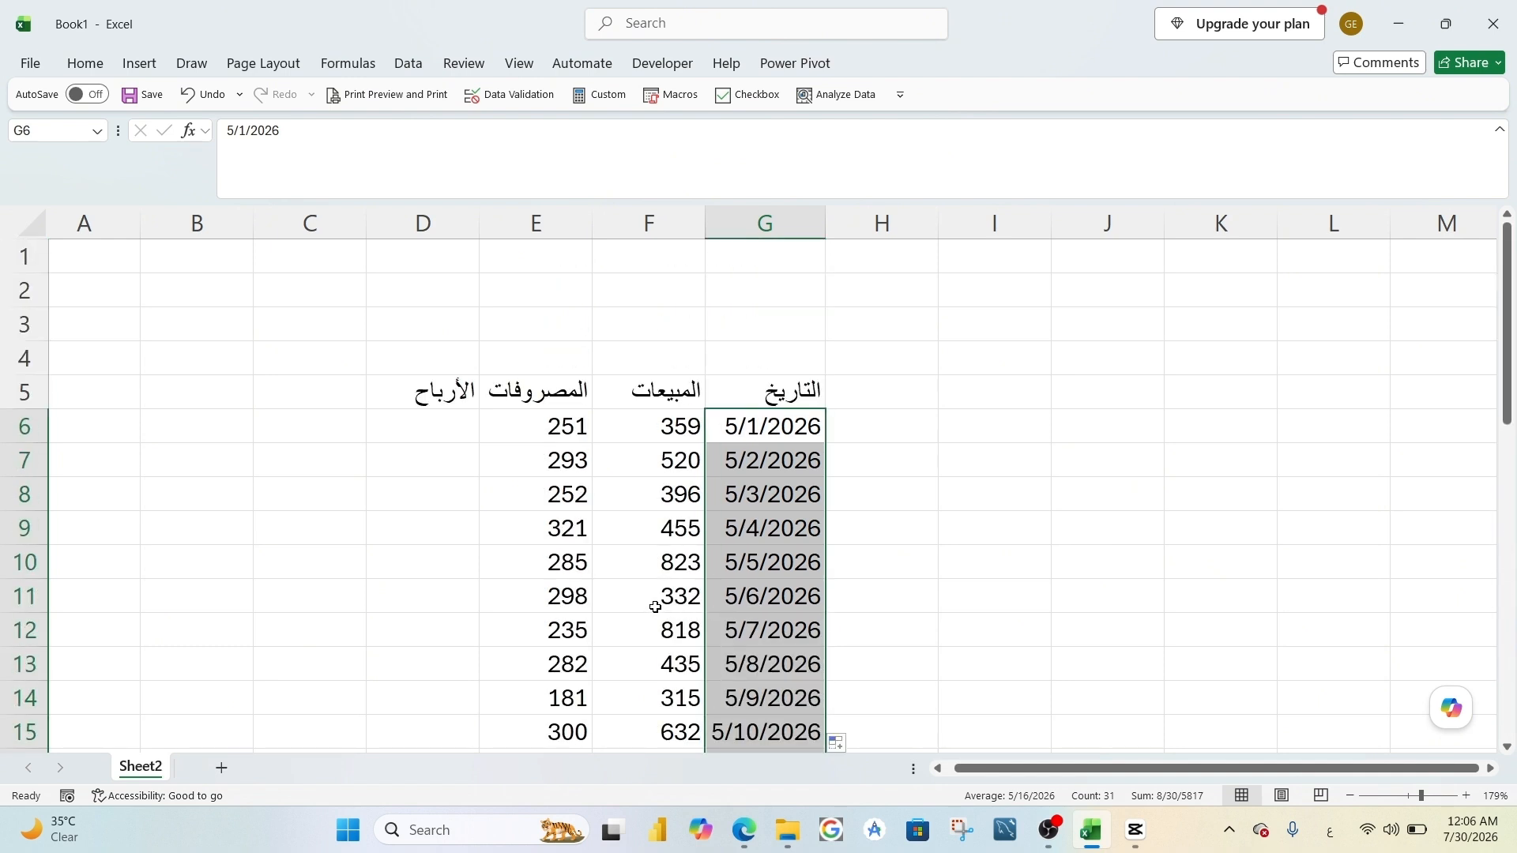
click(457, 437)
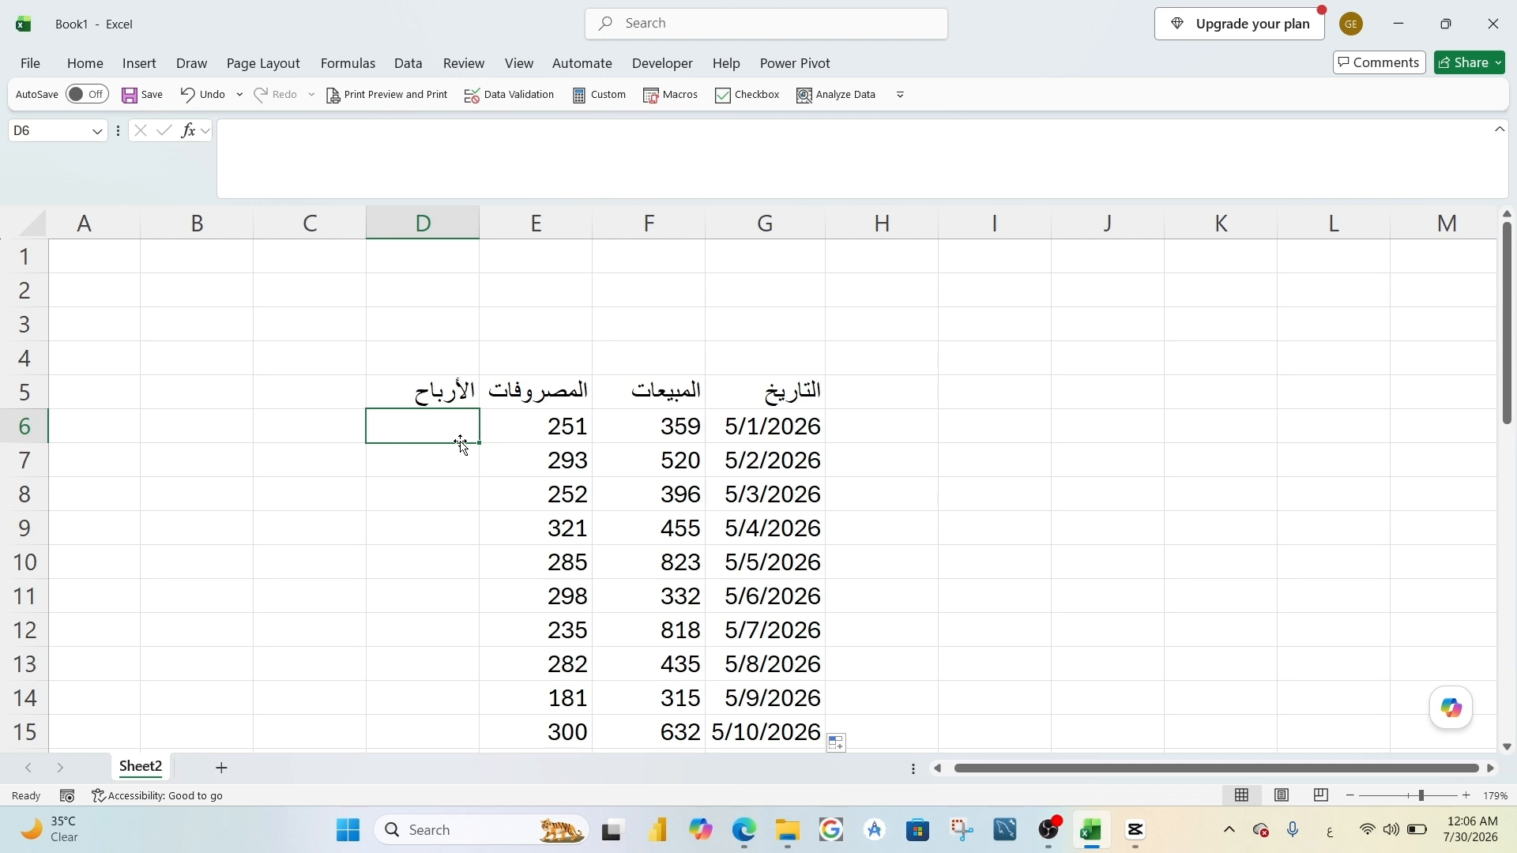
text(=)
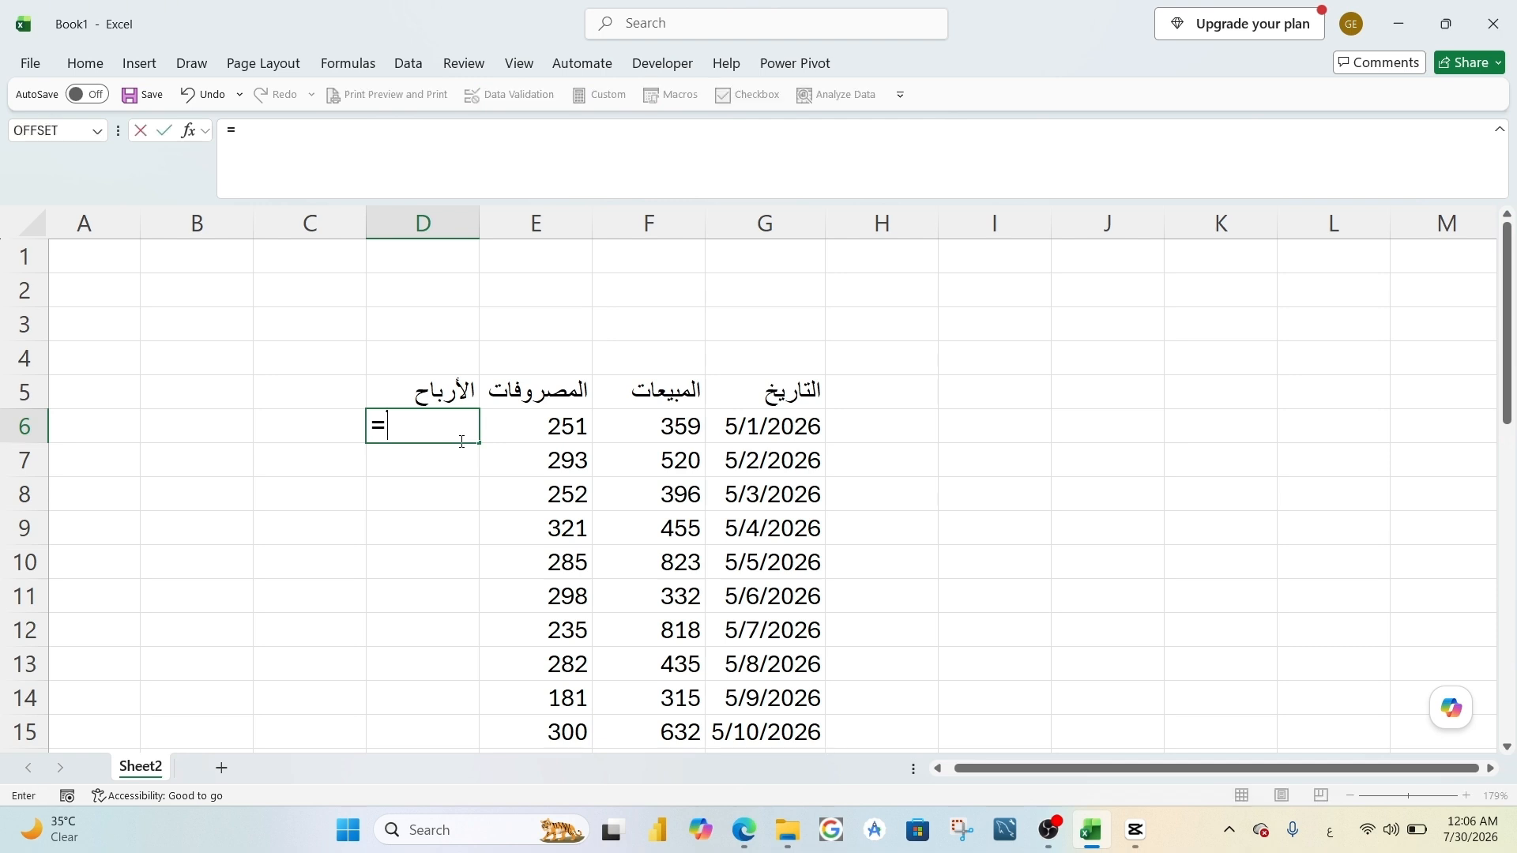
click(665, 431)
text(-)
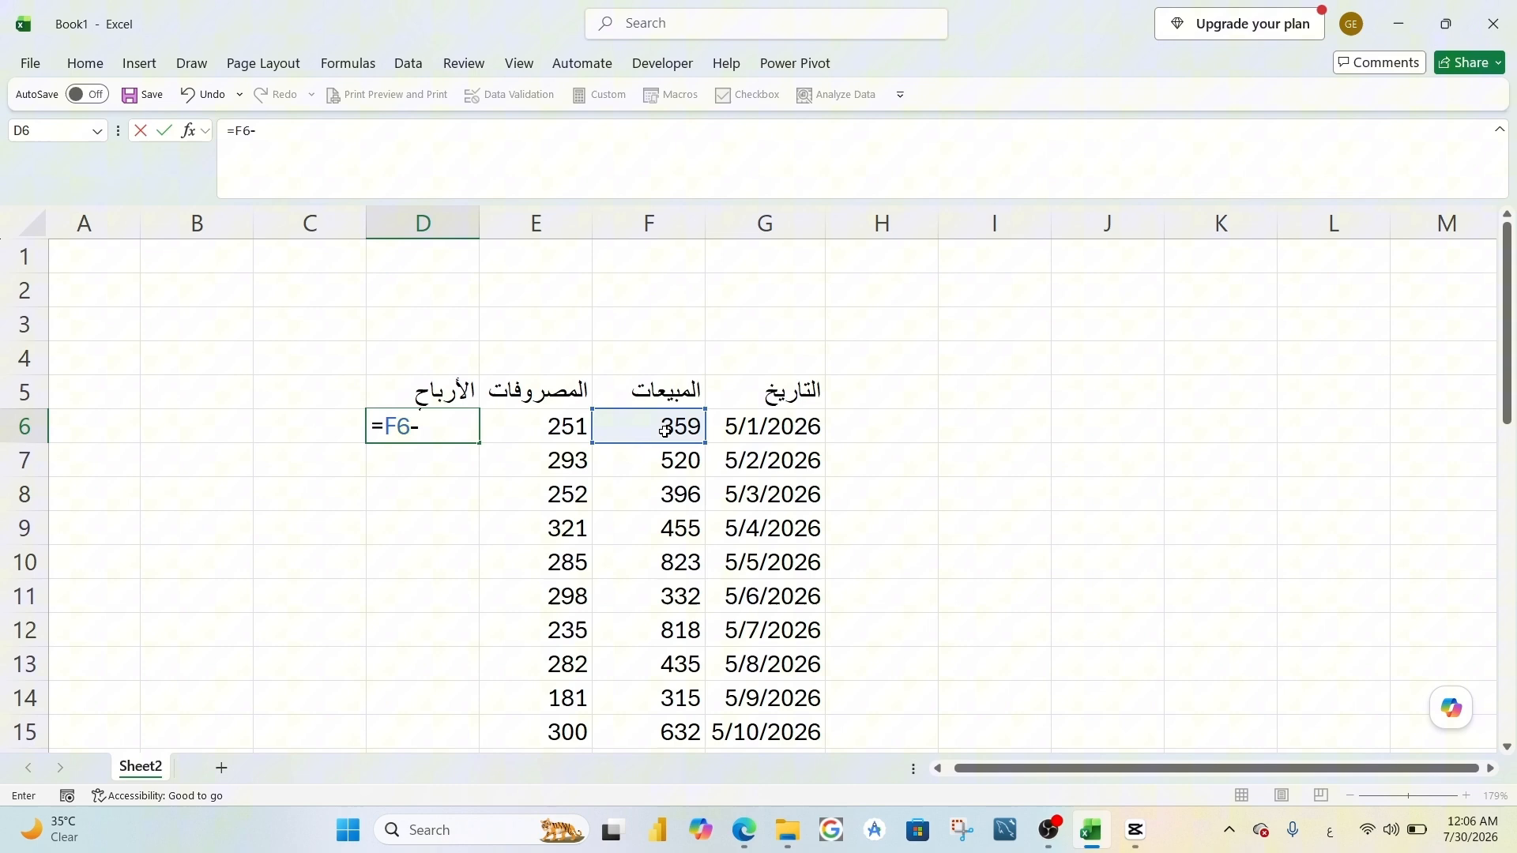
click(569, 434)
key(Return)
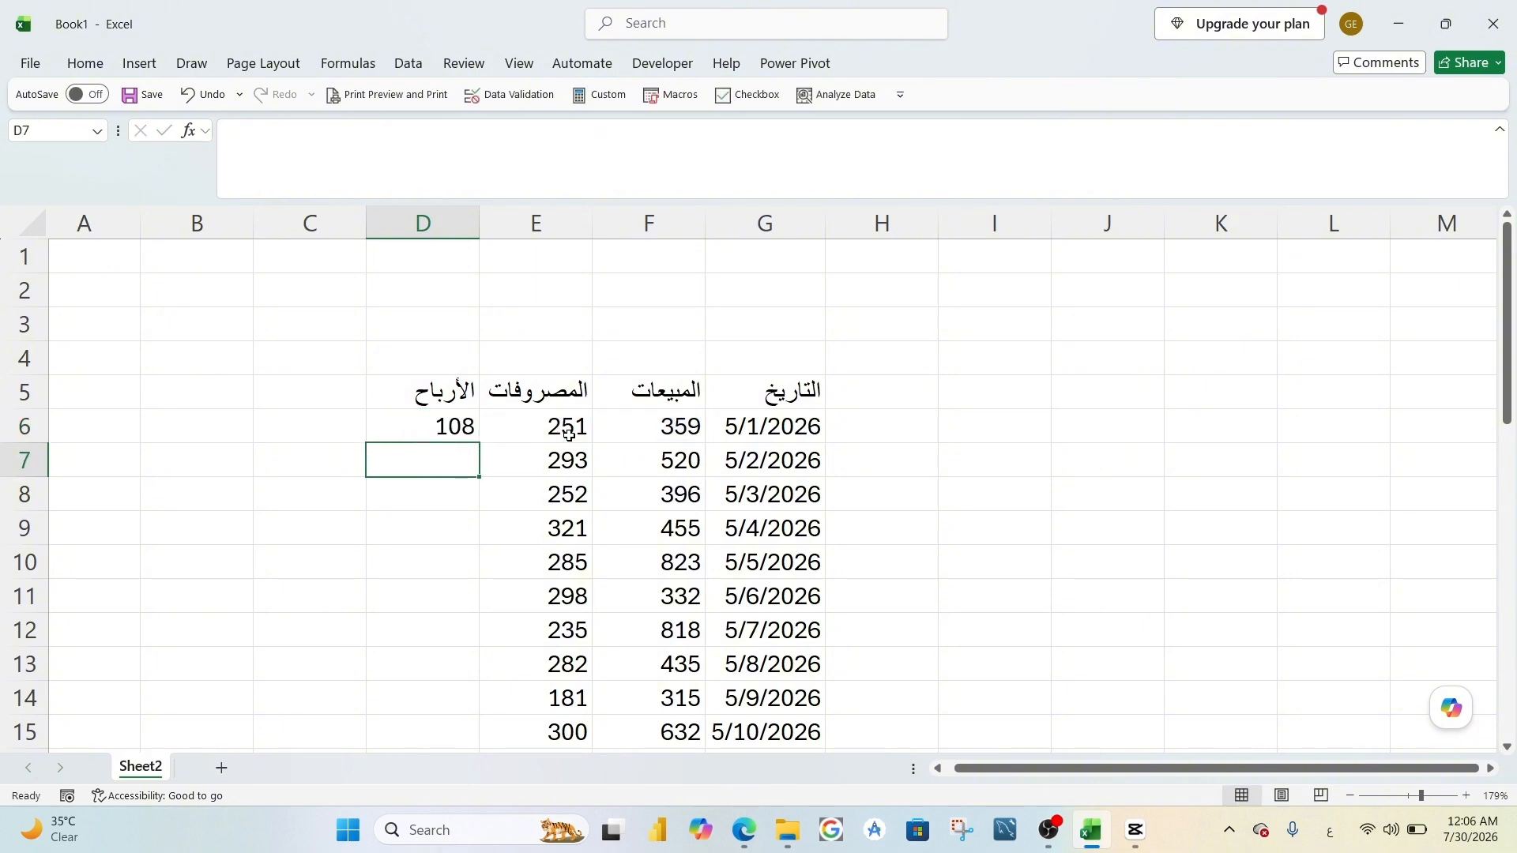
click(464, 434)
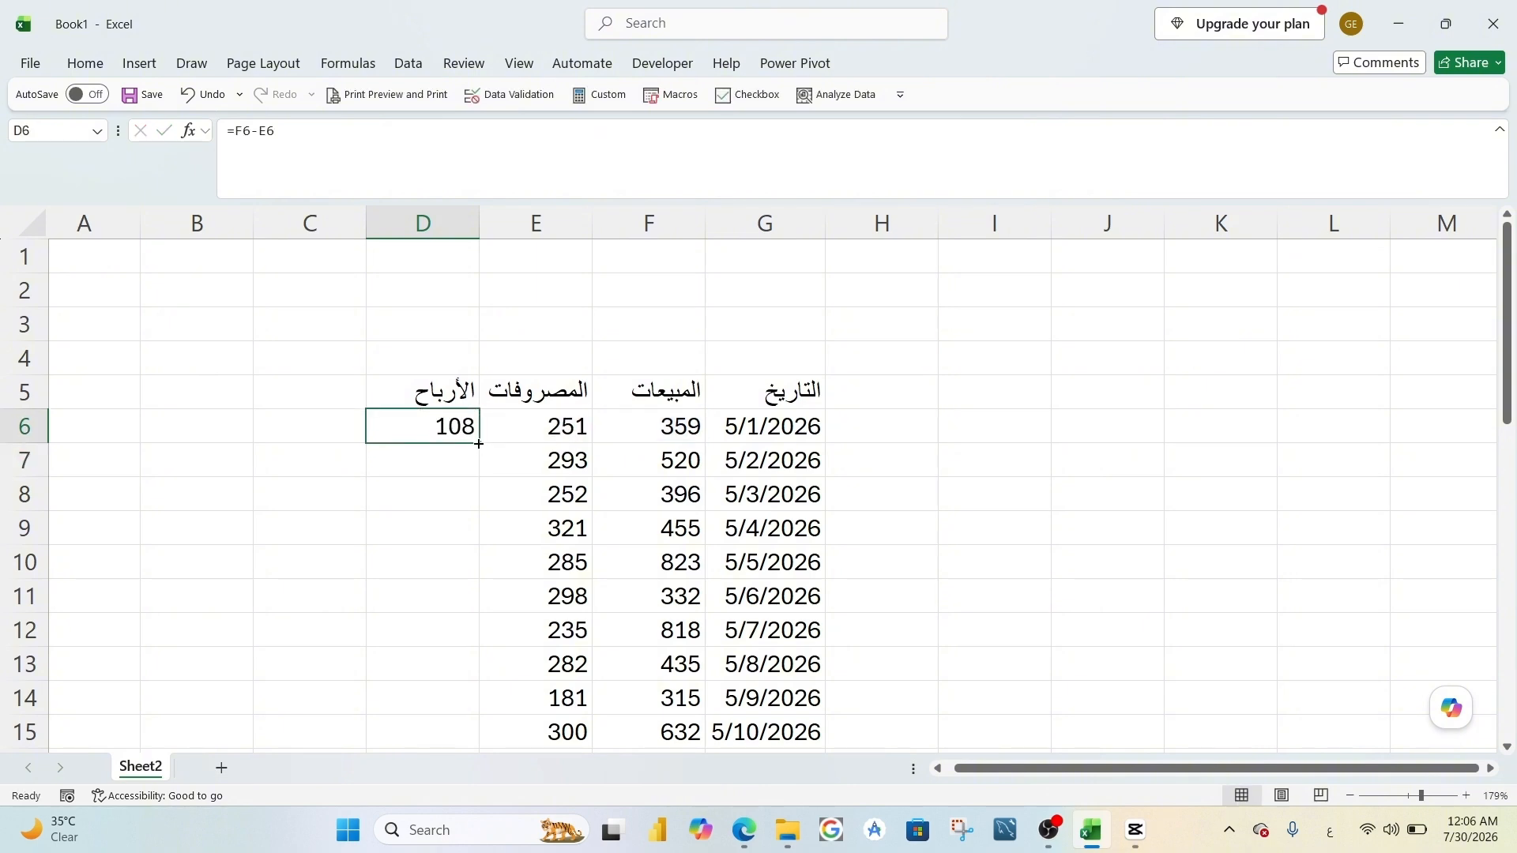
drag(478, 444, 463, 701)
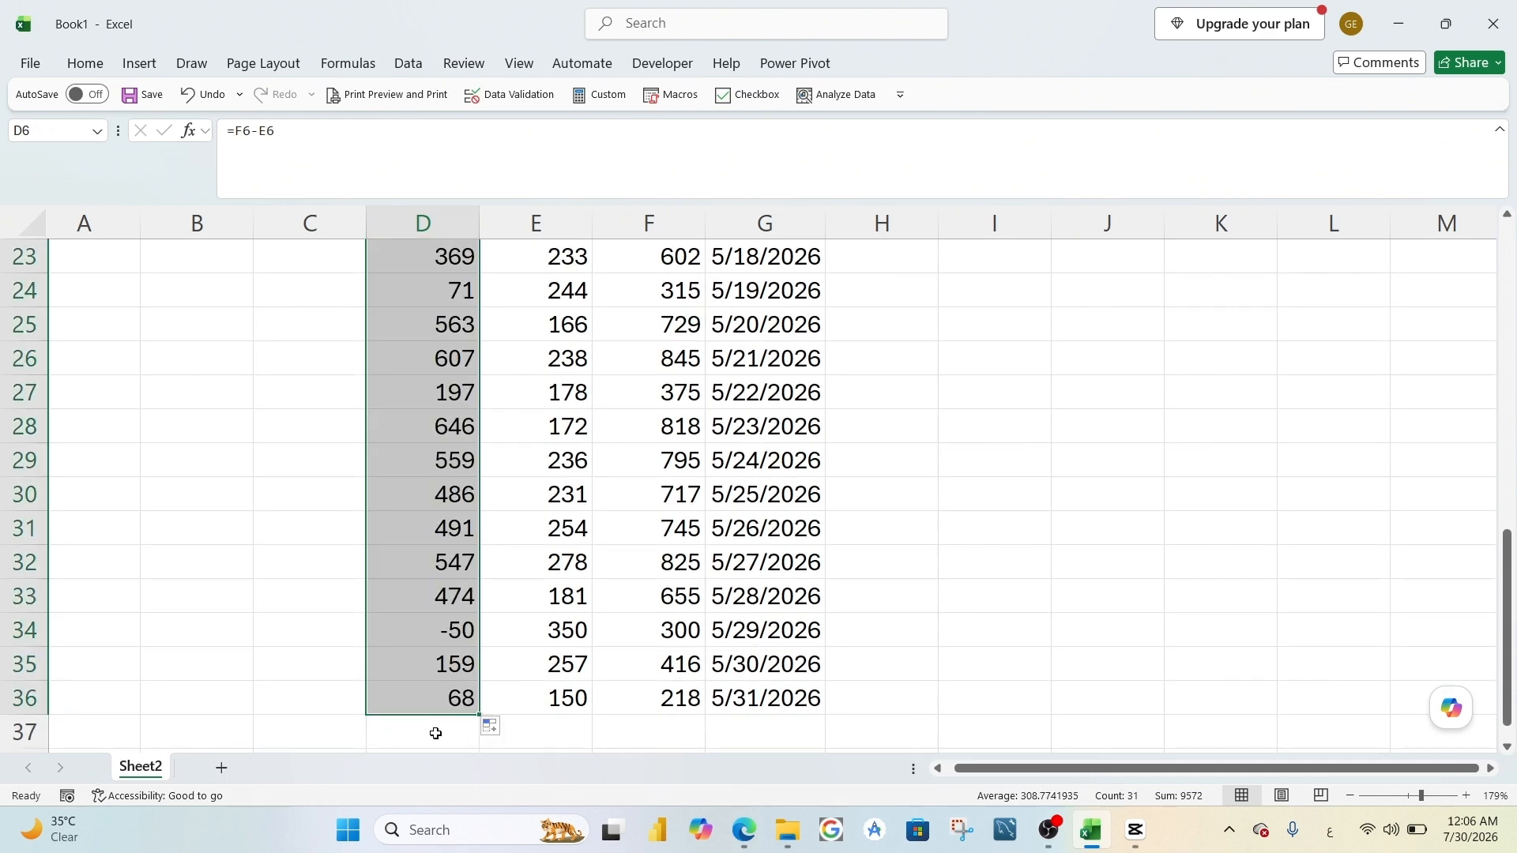
Enter the lookup date 05/29/2026 in cell G38 below the table.
scroll(440, 654, up, 4)
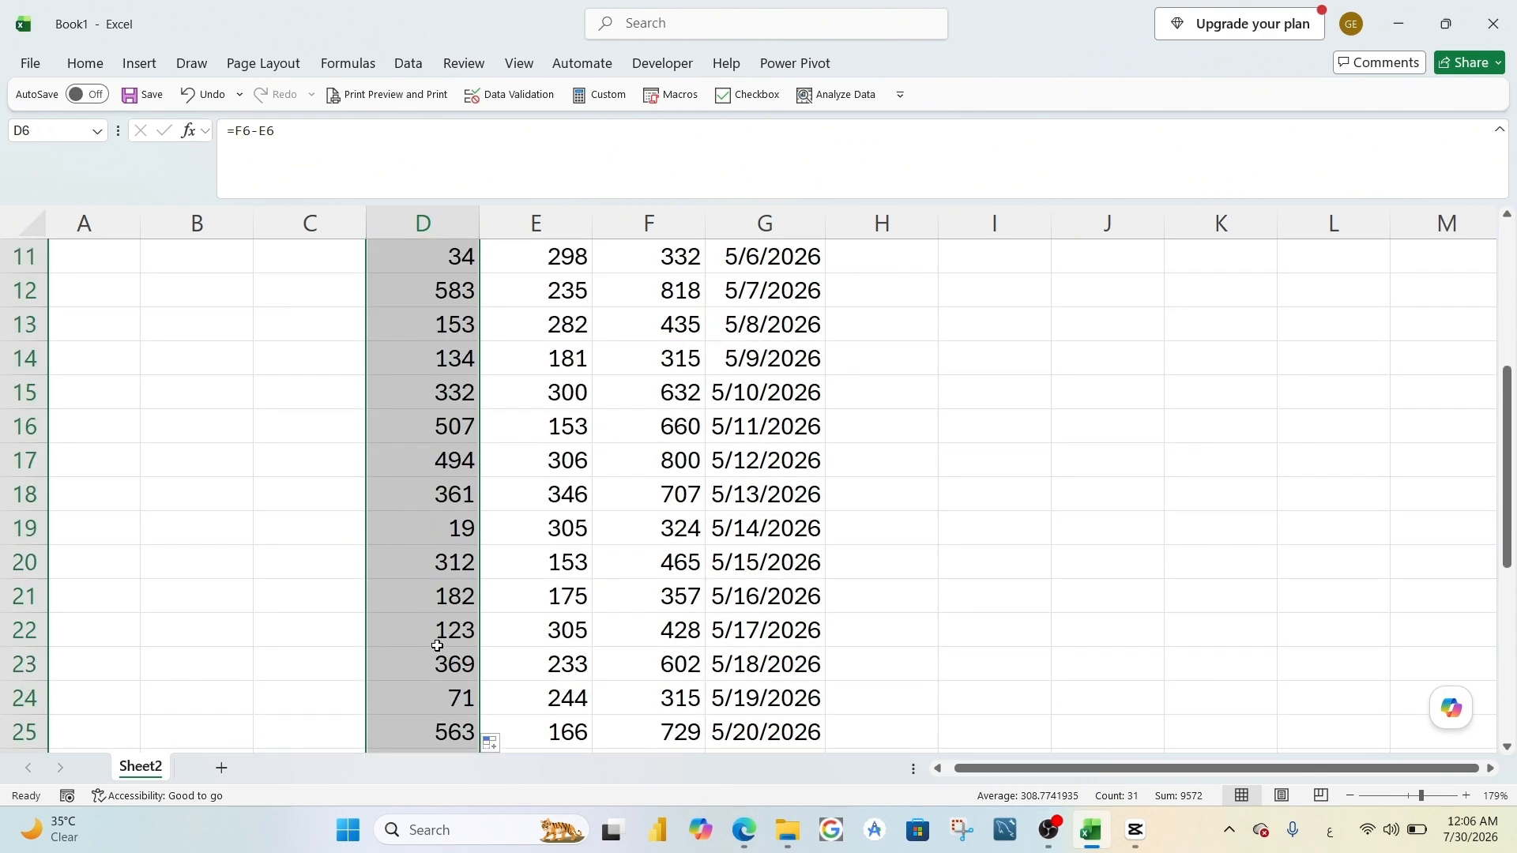
scroll(441, 650, down, 4)
scroll(769, 699, down, 2)
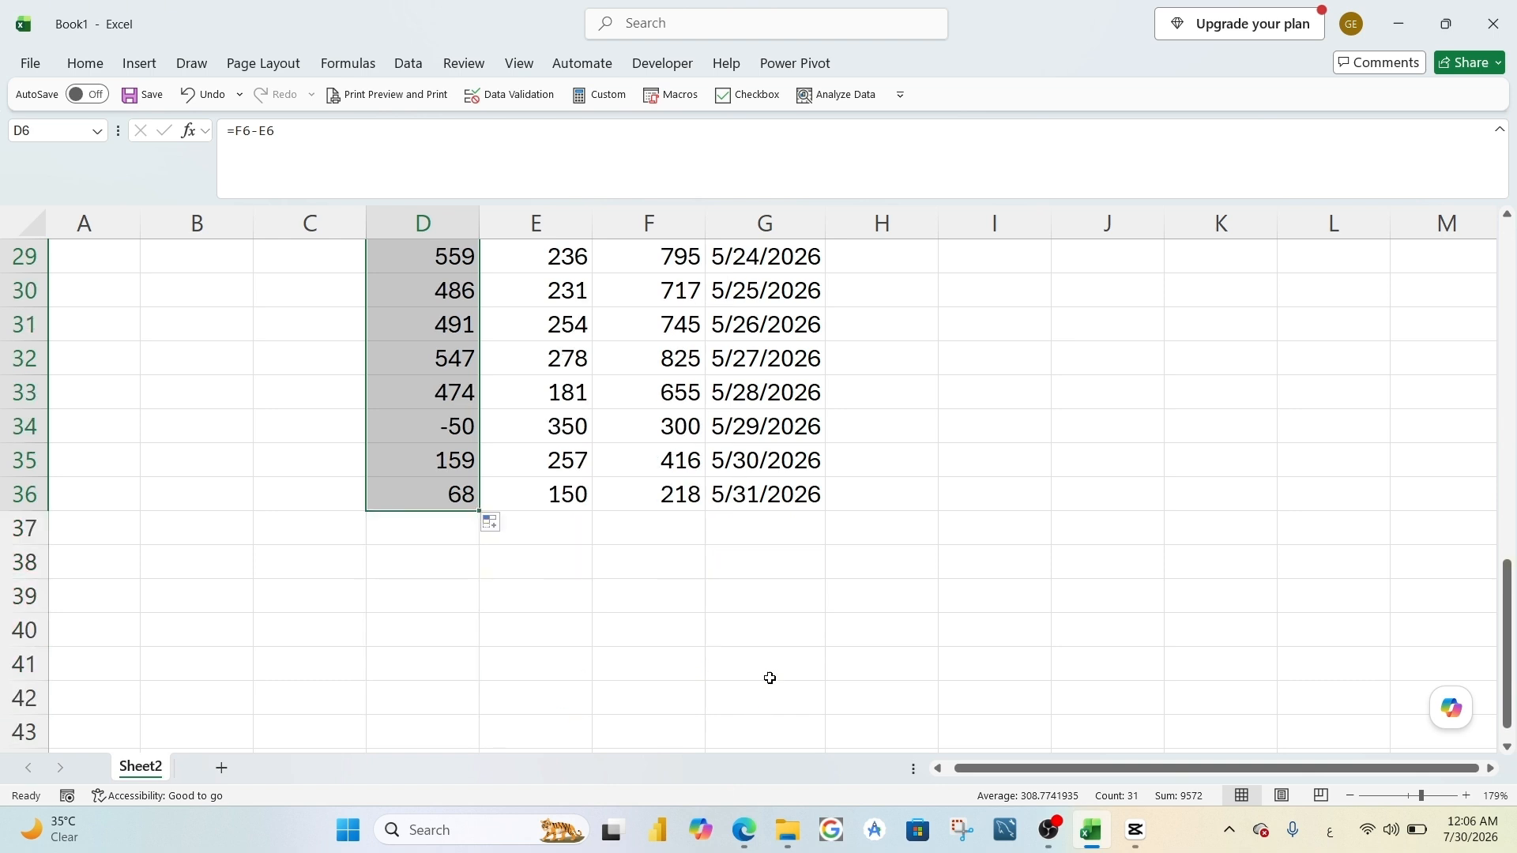
click(772, 568)
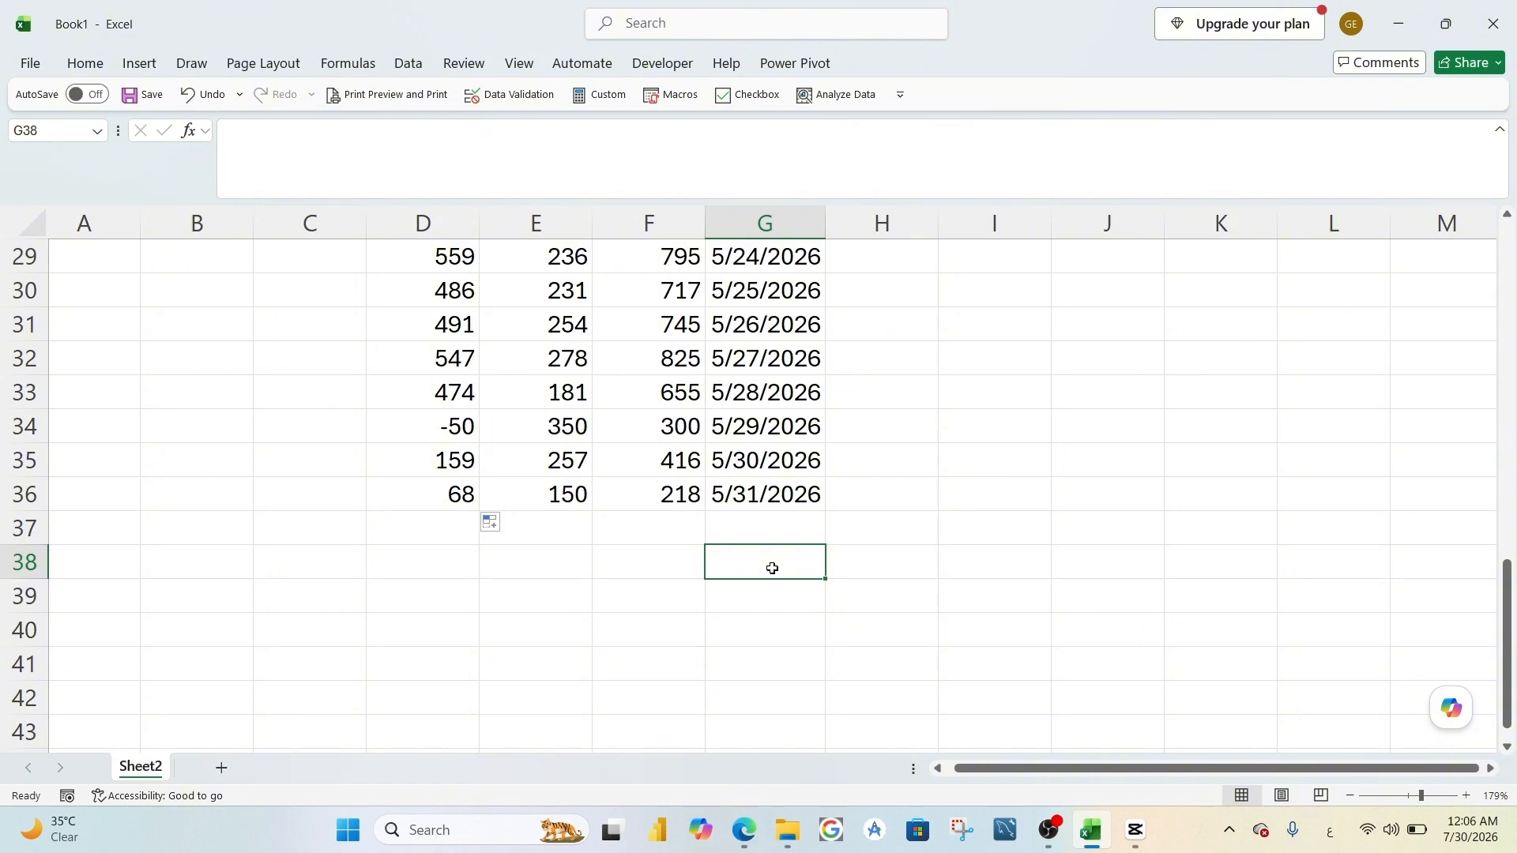
text(05/29)
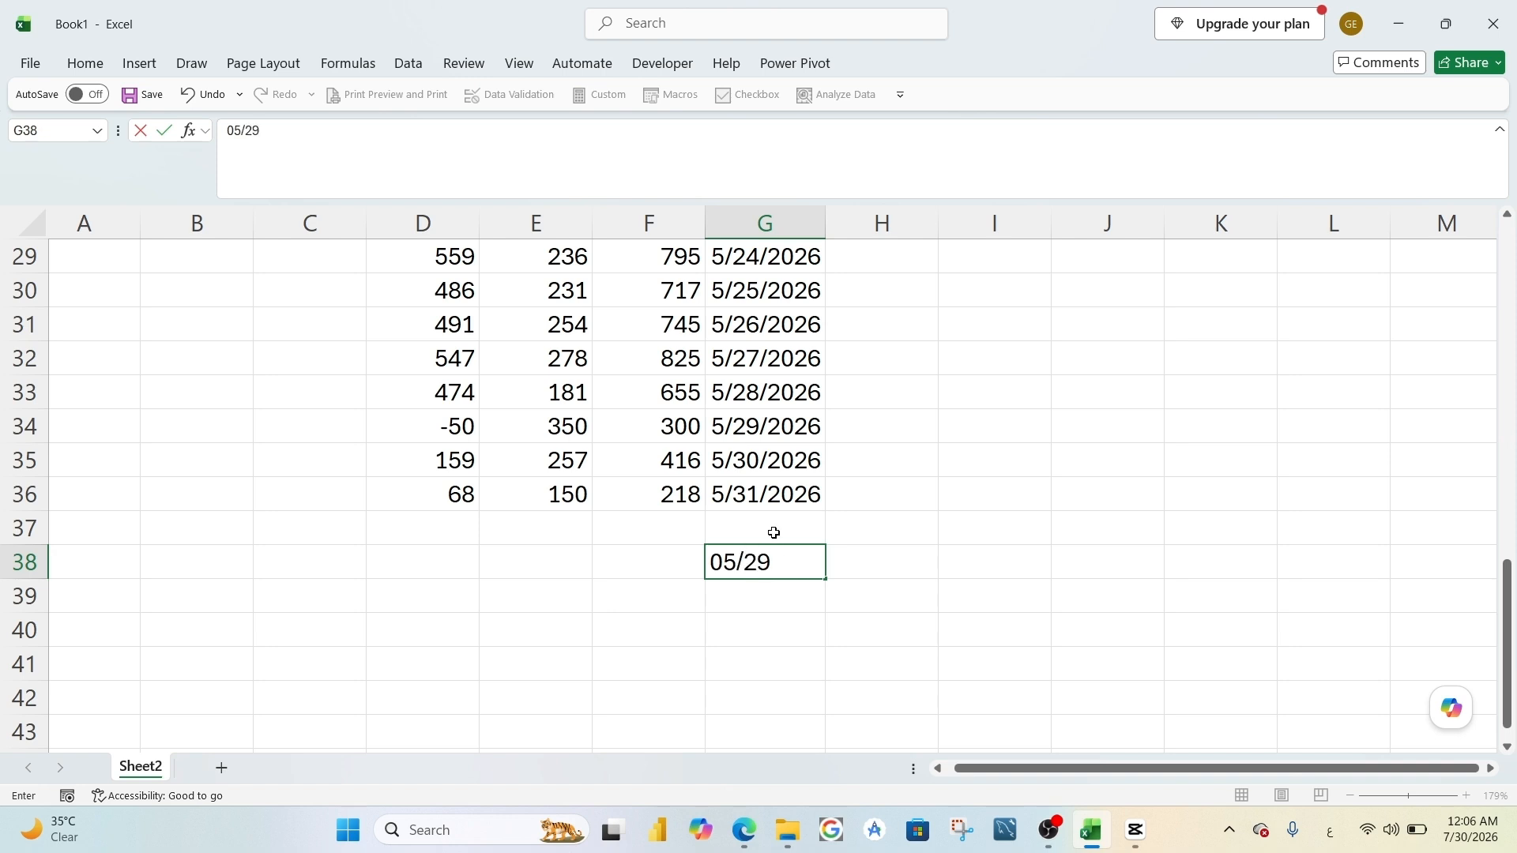
text(/2026)
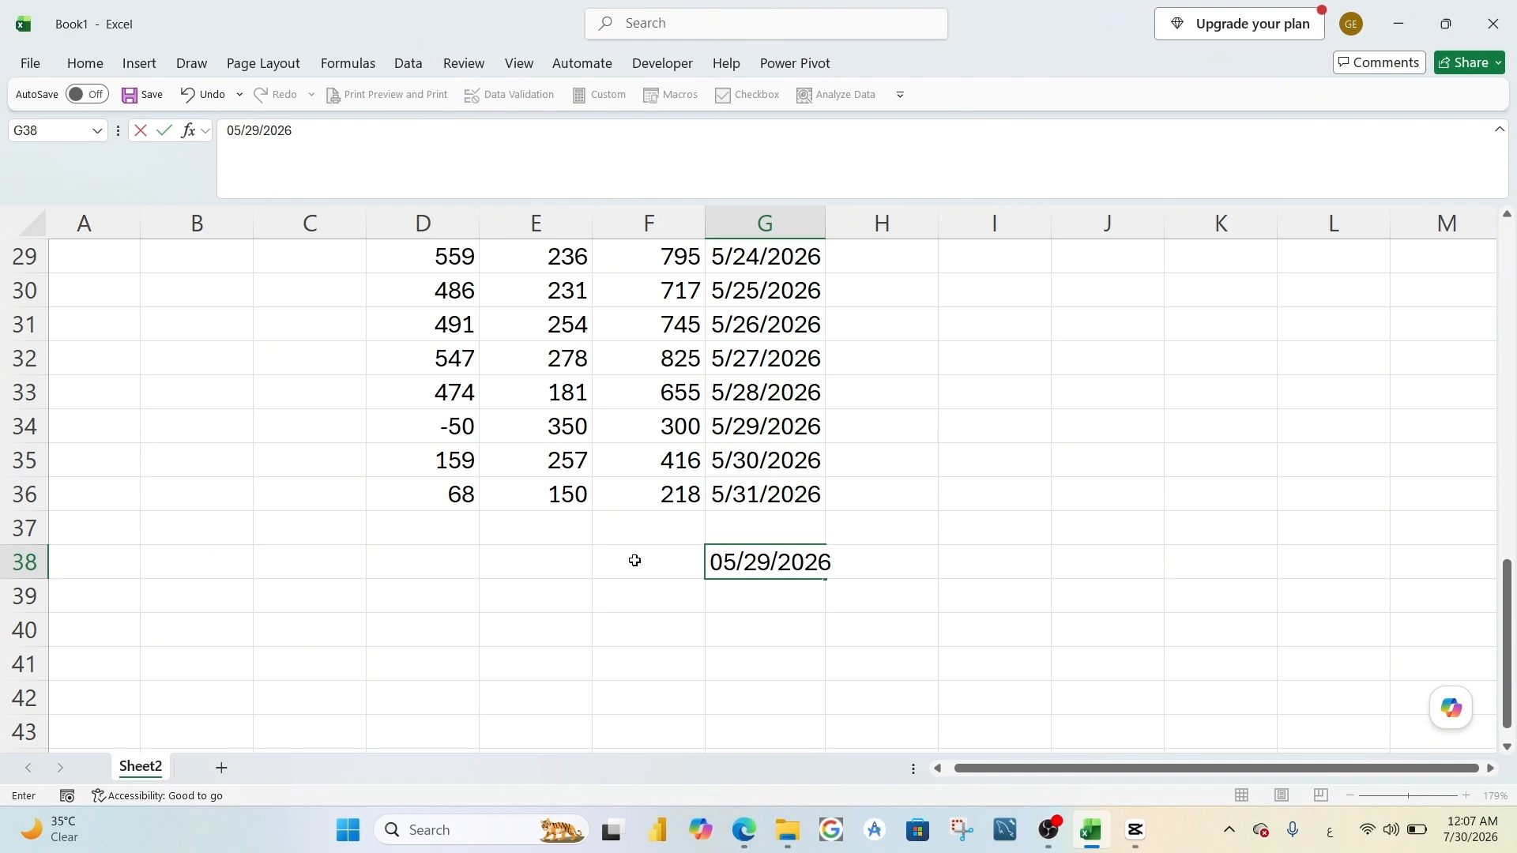
Merge and center cells D38:F38 beside the lookup date.
drag(635, 560, 452, 560)
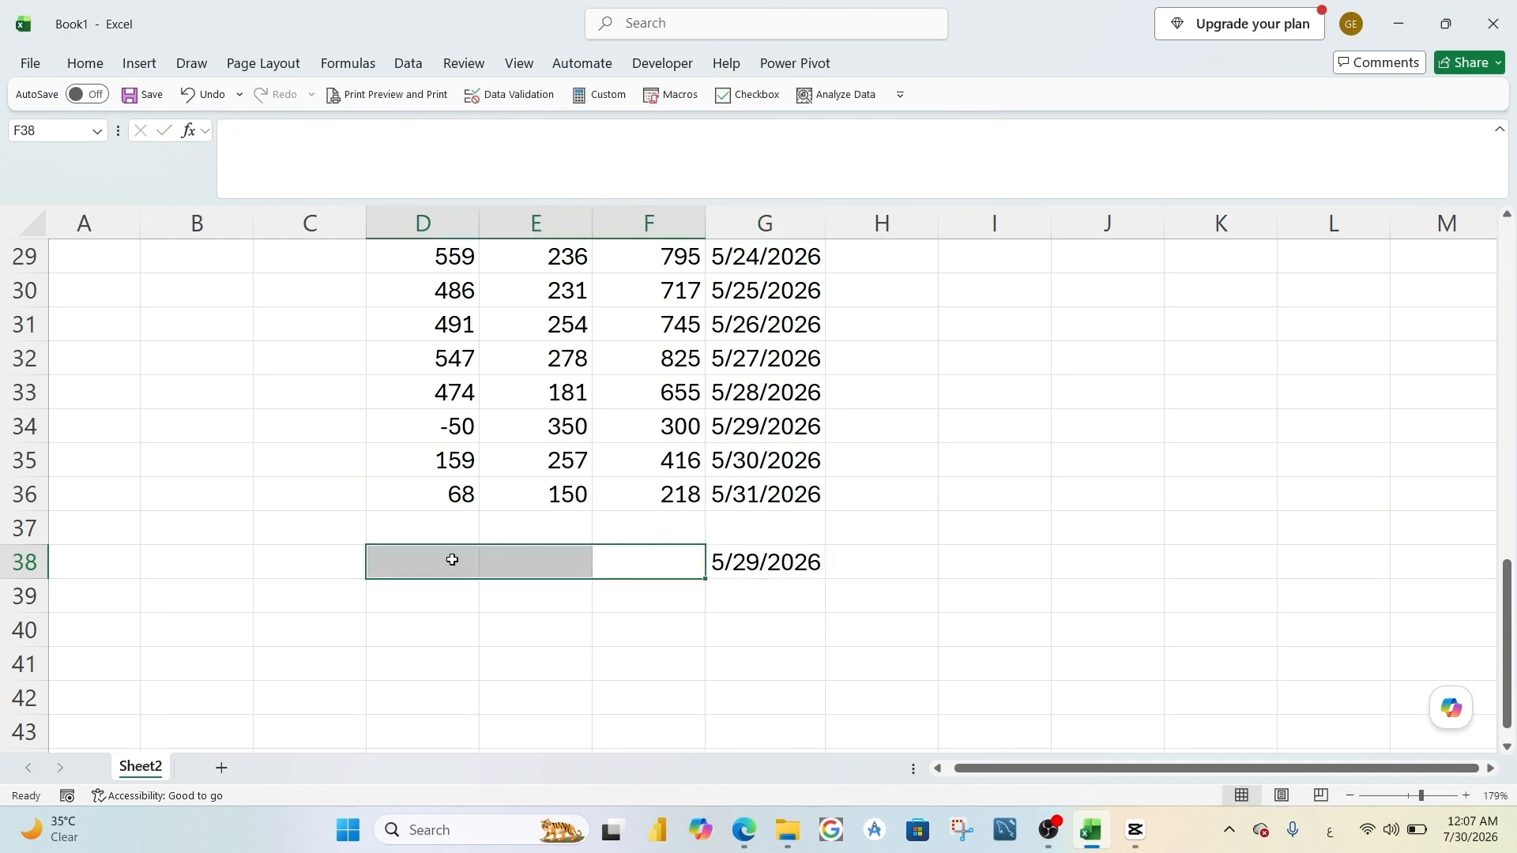
click(84, 63)
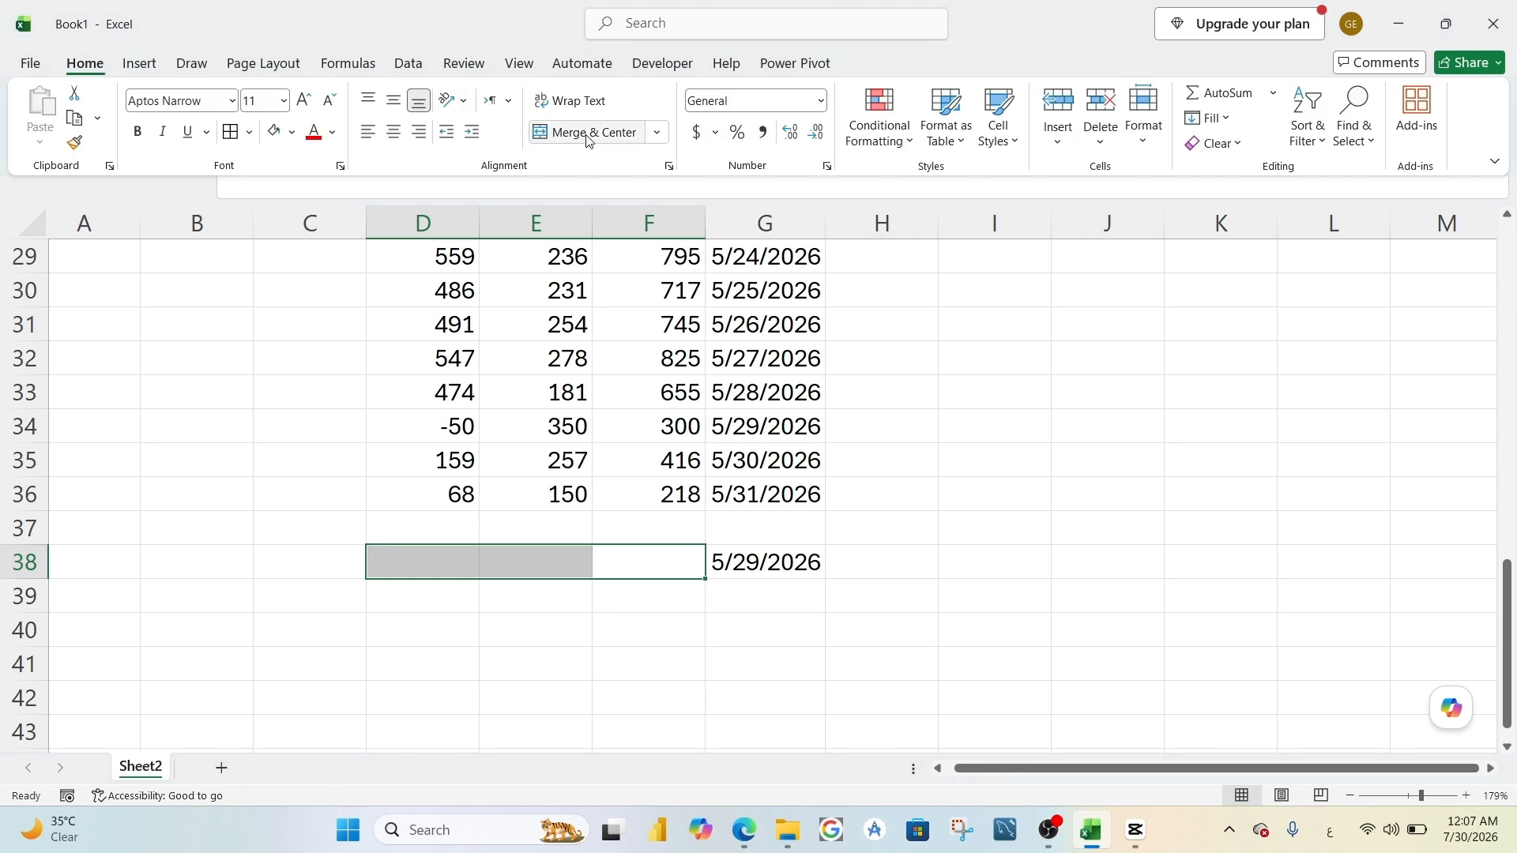
click(588, 134)
Begin a SUMIF formula in the merged cell D38 with the dates G6:G36 as its range.
click(537, 562)
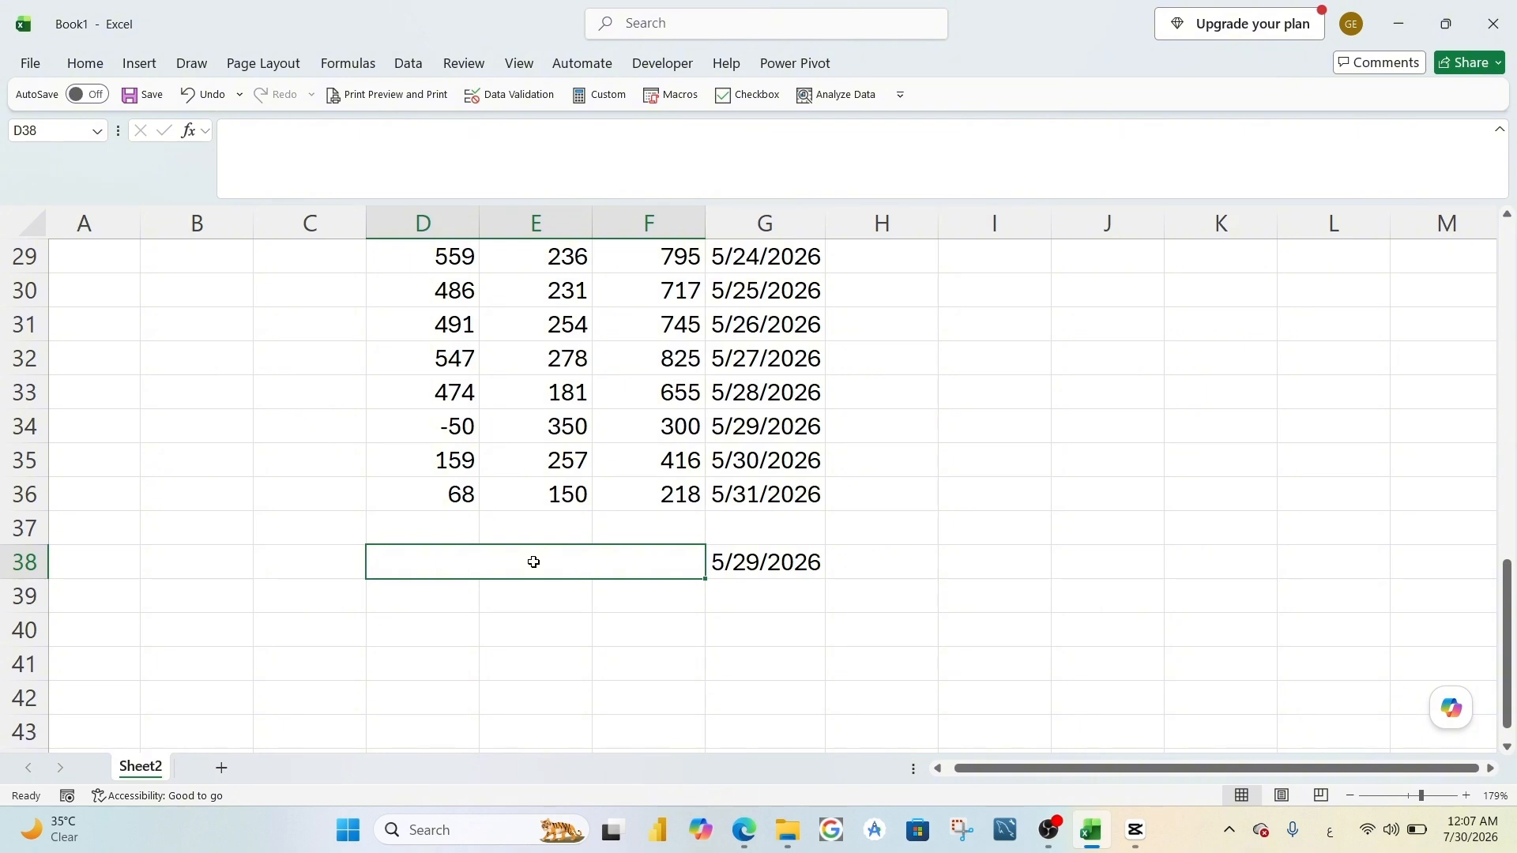
text(=)
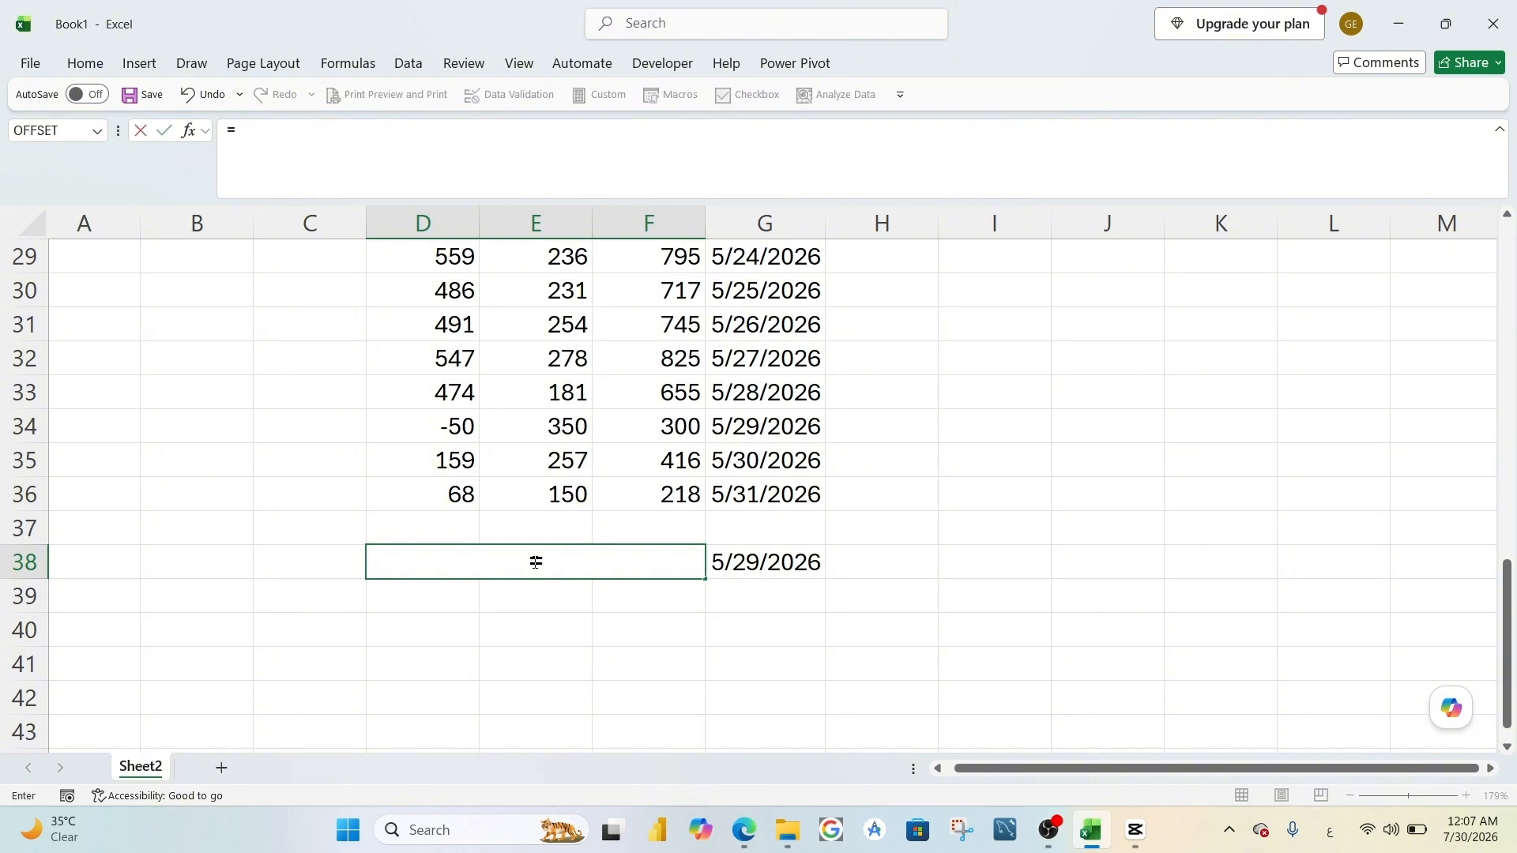
text(سع)
key(BackSpace)
key(BackSpace)
key(alt+shift)
text(sumif()
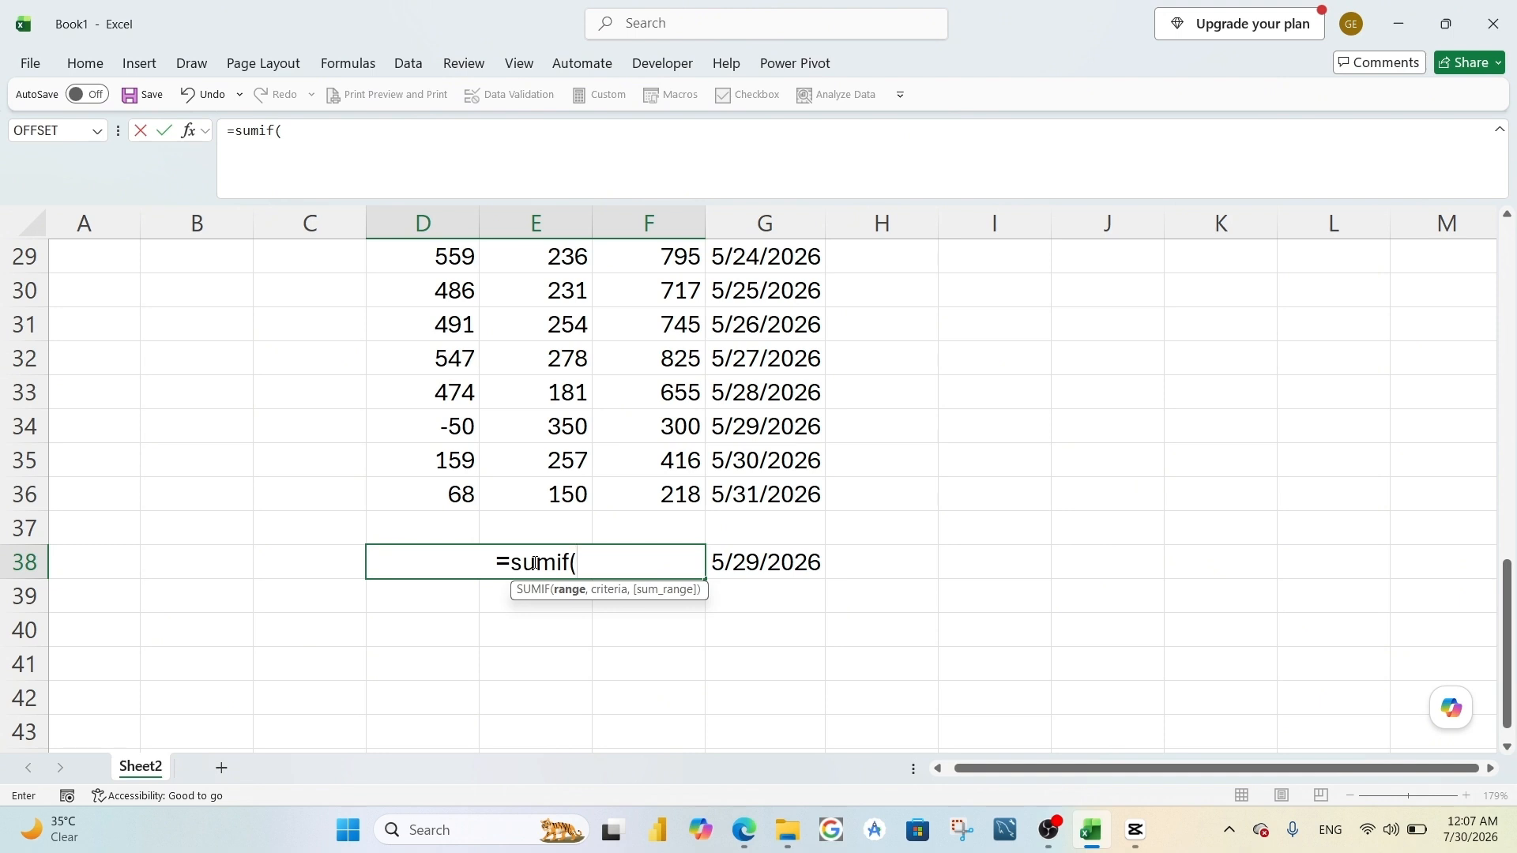
click(759, 490)
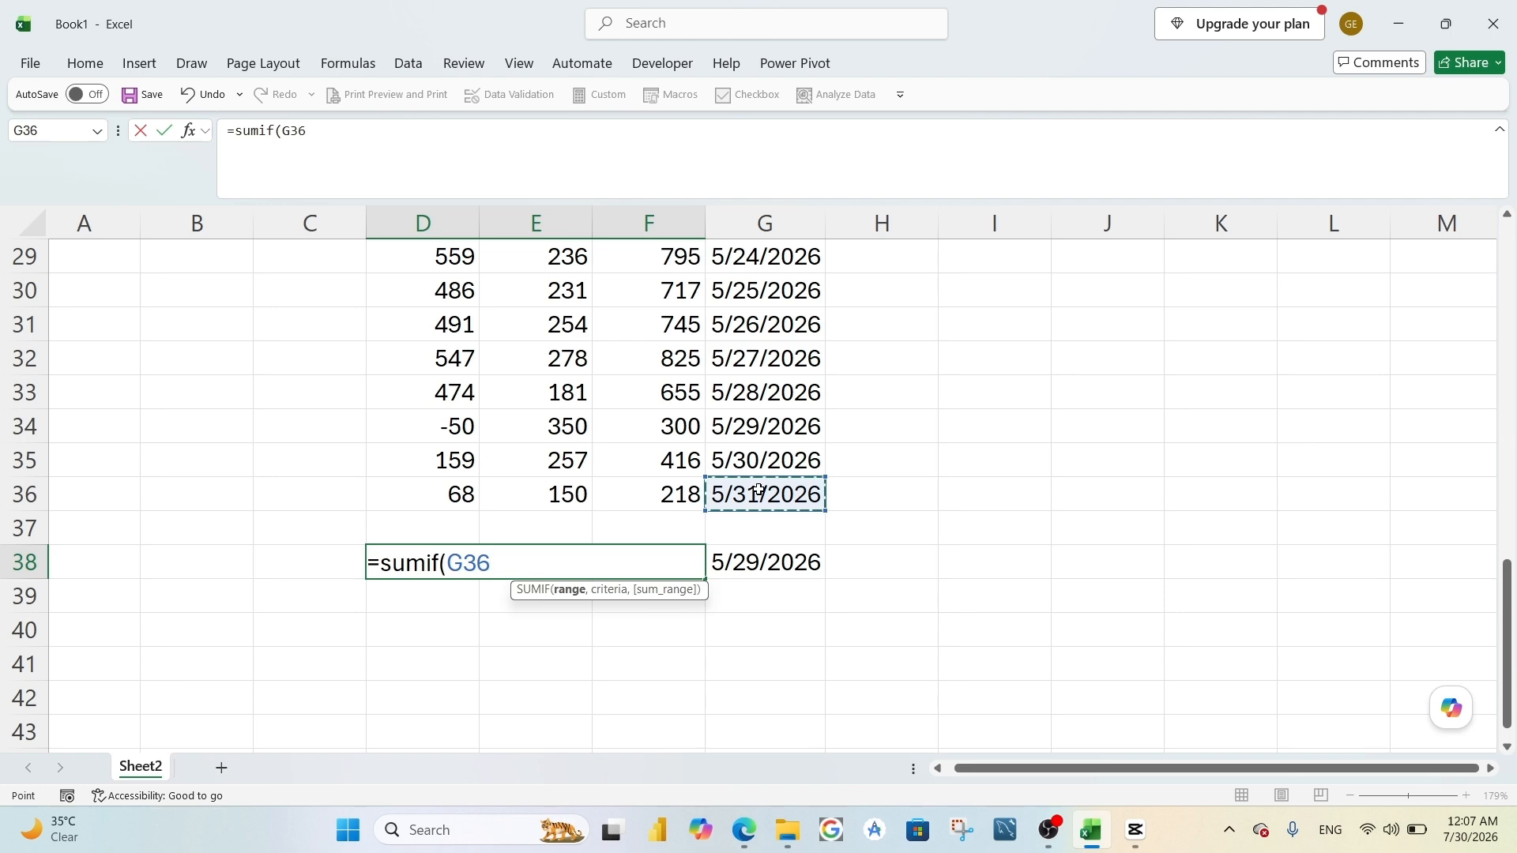
key(ctrl+shift+Up)
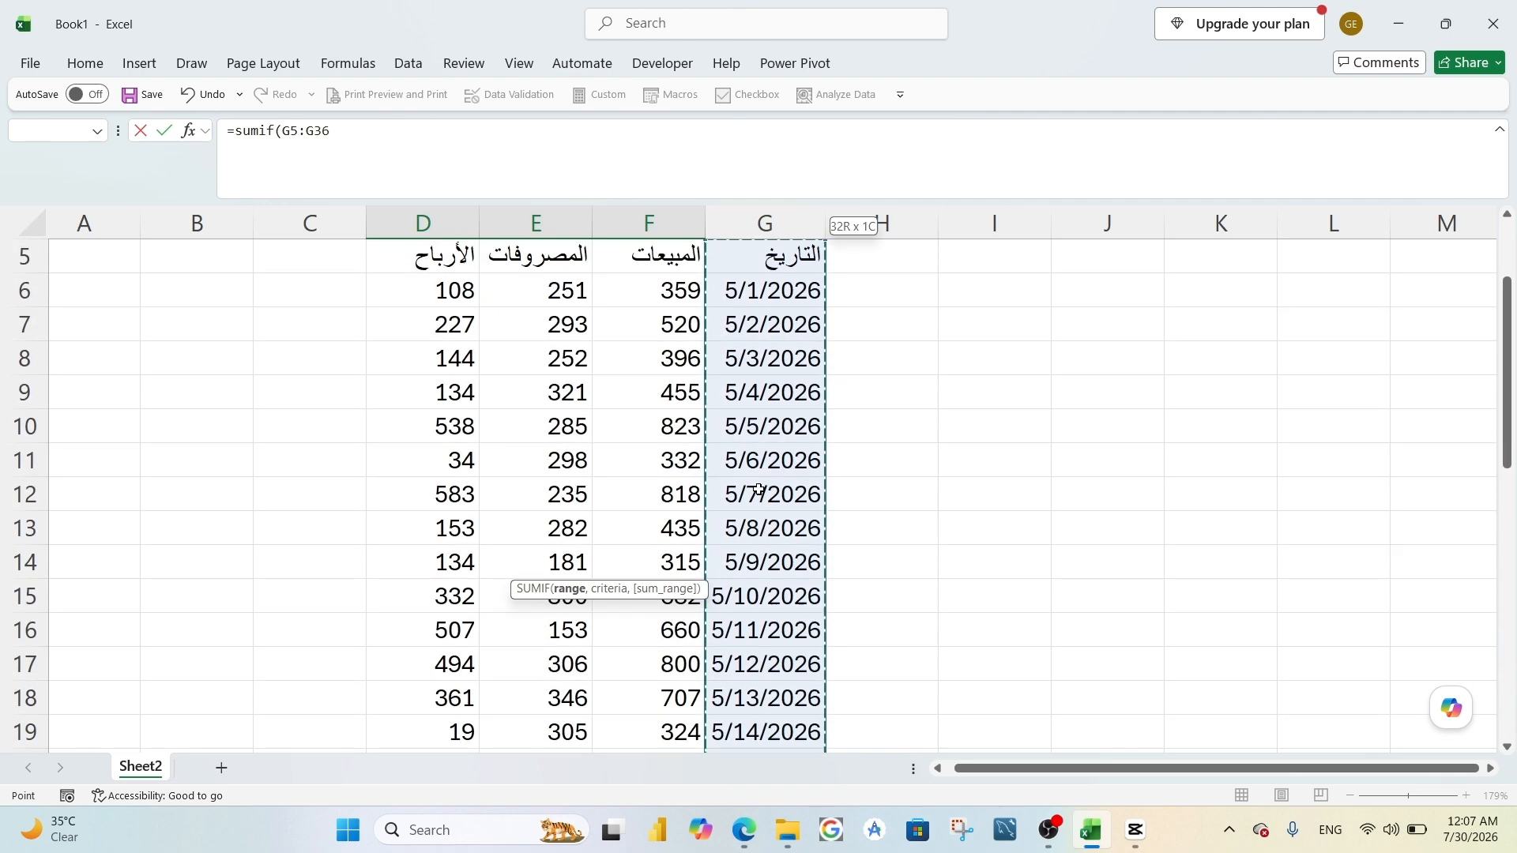
click(760, 293)
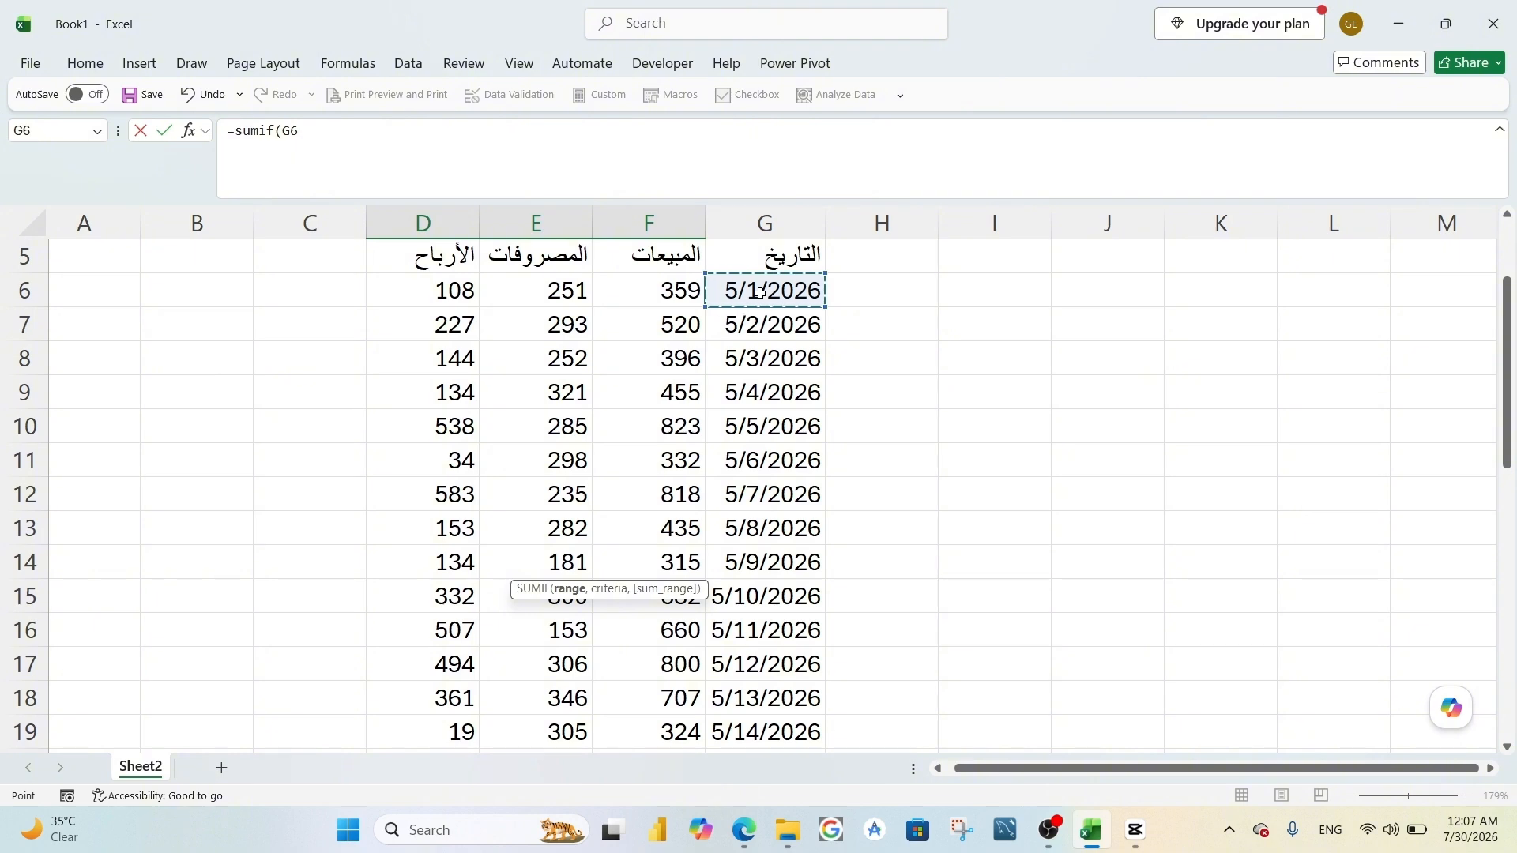
key(ctrl+shift+Down)
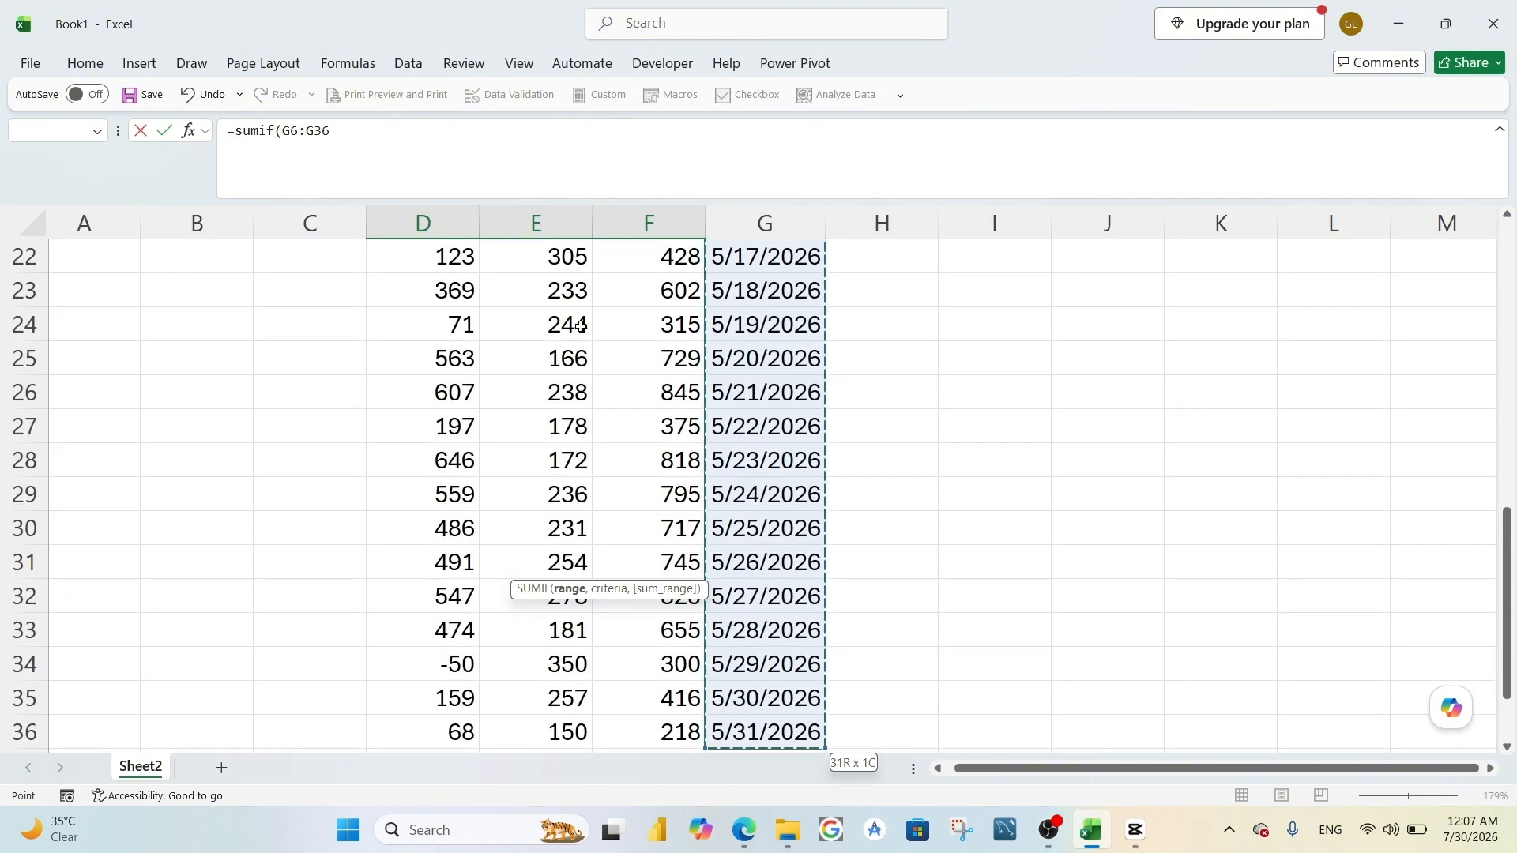
scroll(655, 320, up, 7)
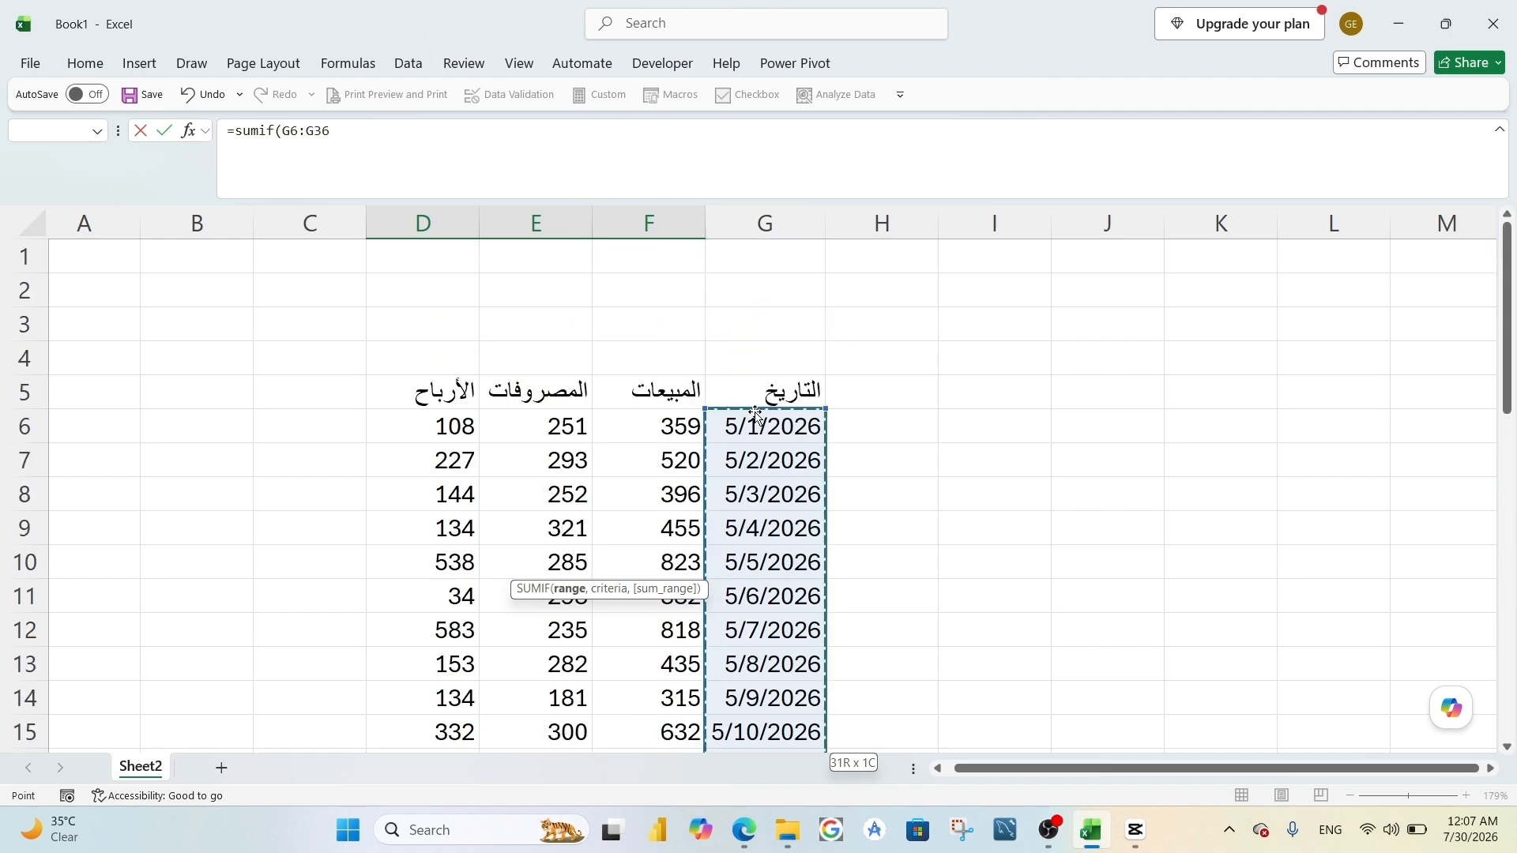
scroll(646, 423, down, 10)
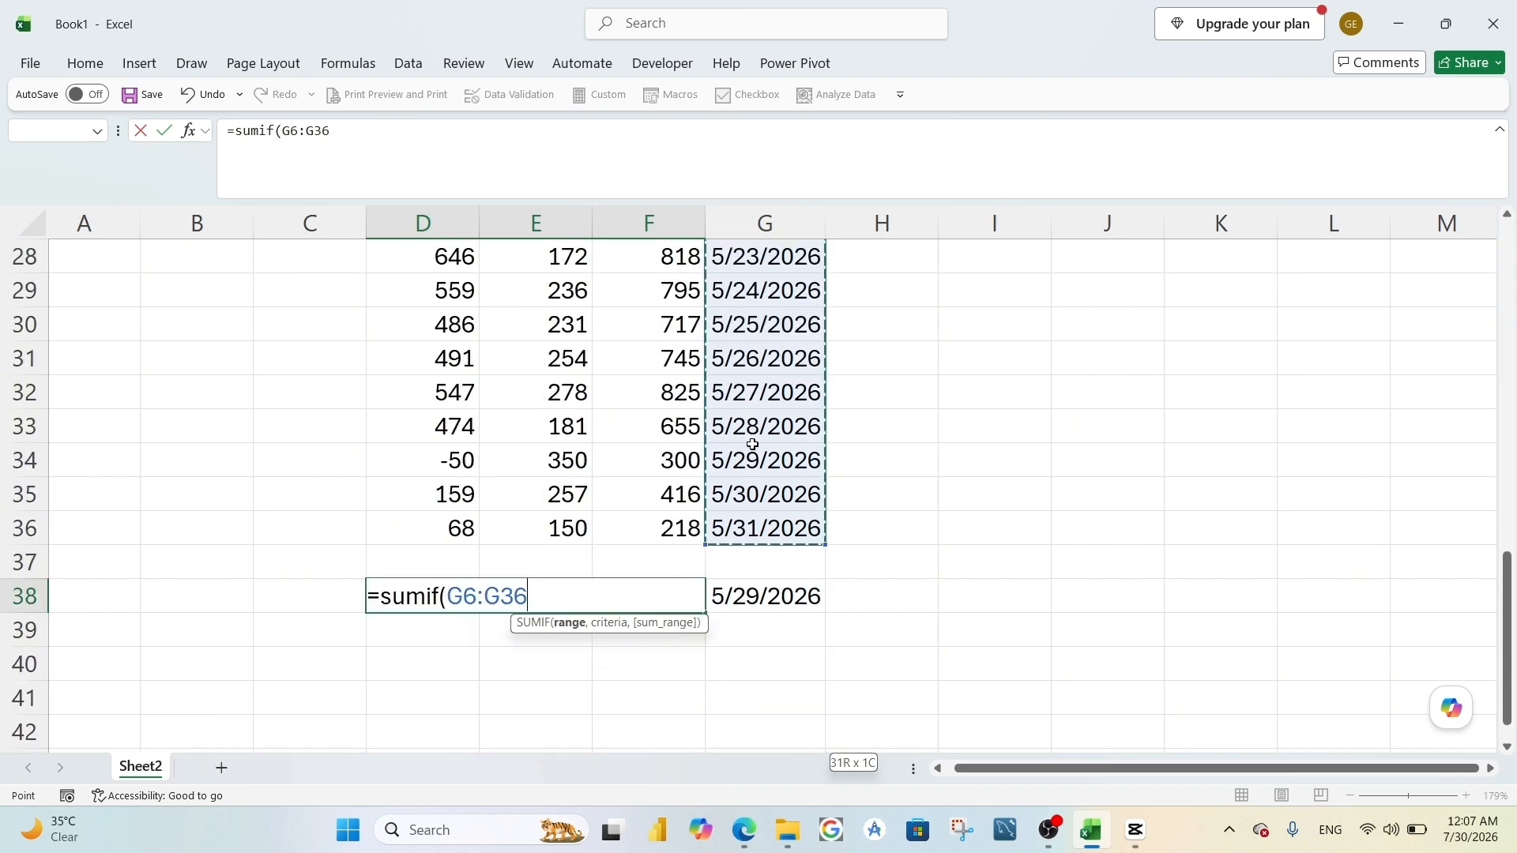
Add the lookup date in G38 as the criteria argument of the SUMIF formula.
click(364, 137)
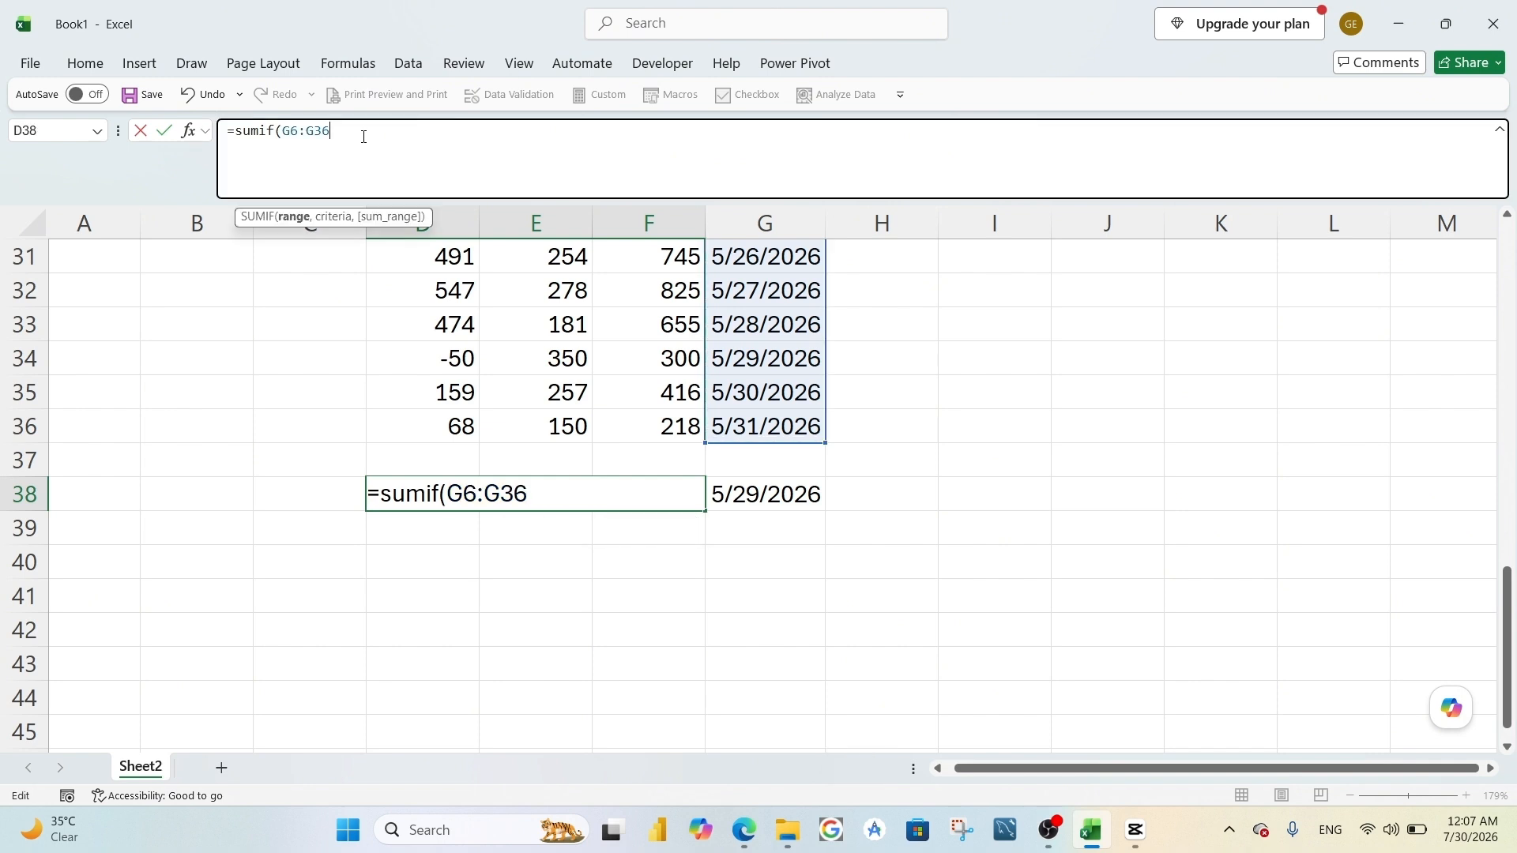
text(,)
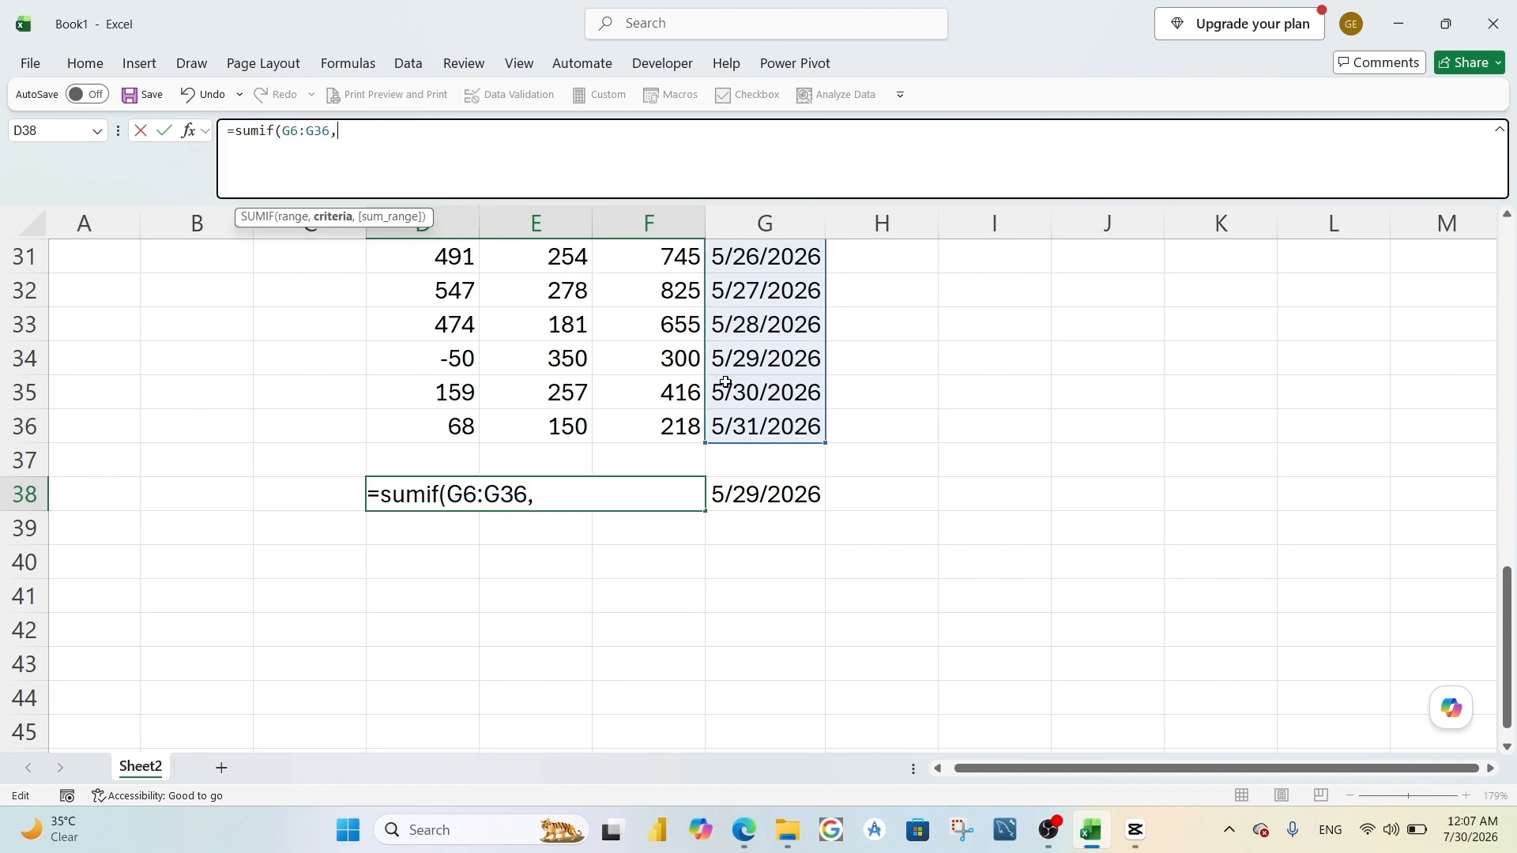
click(793, 496)
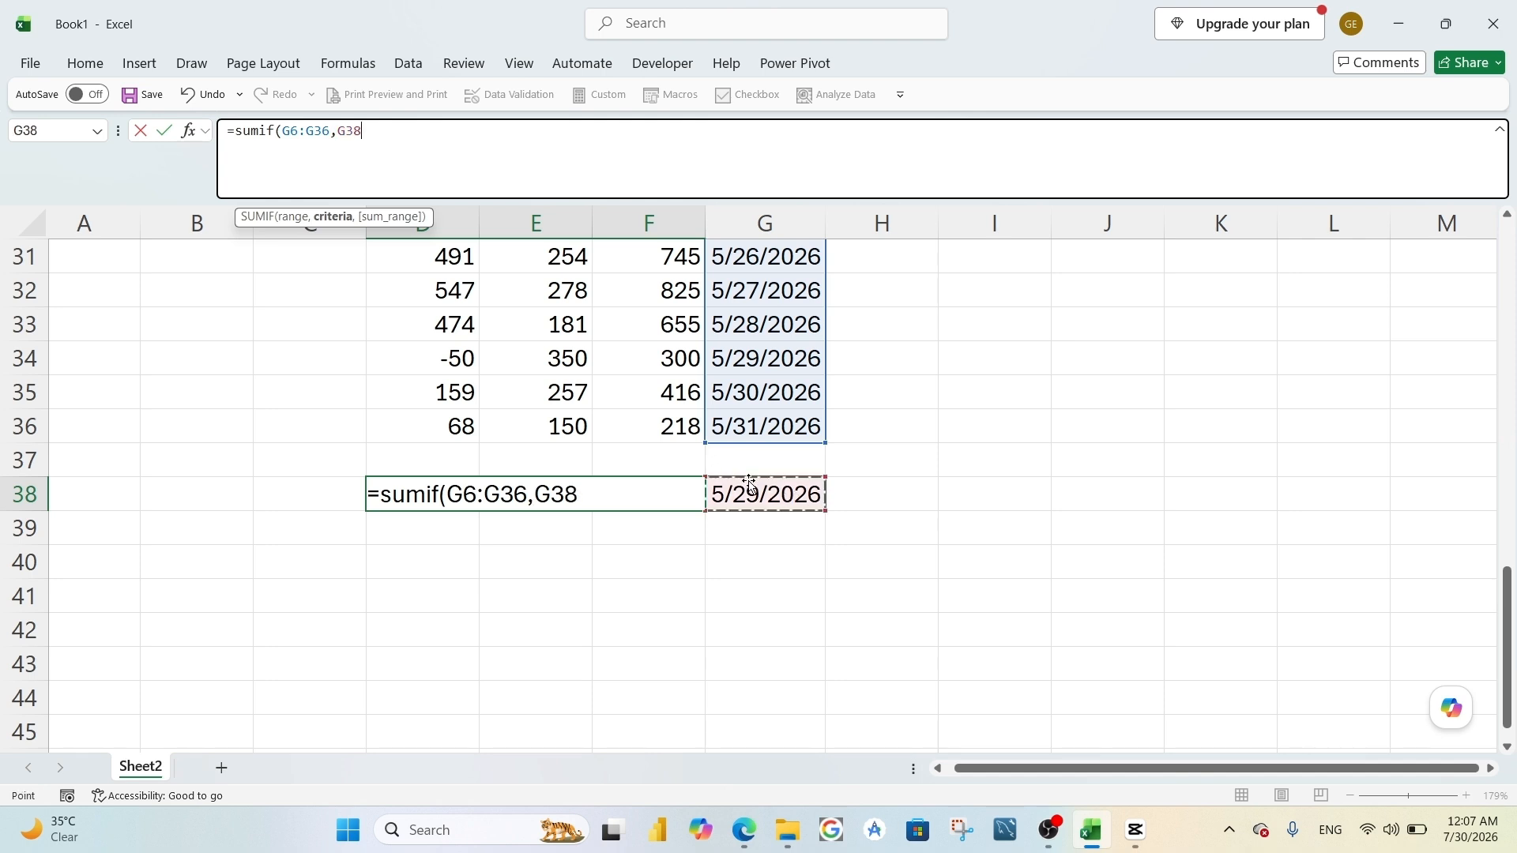
click(623, 491)
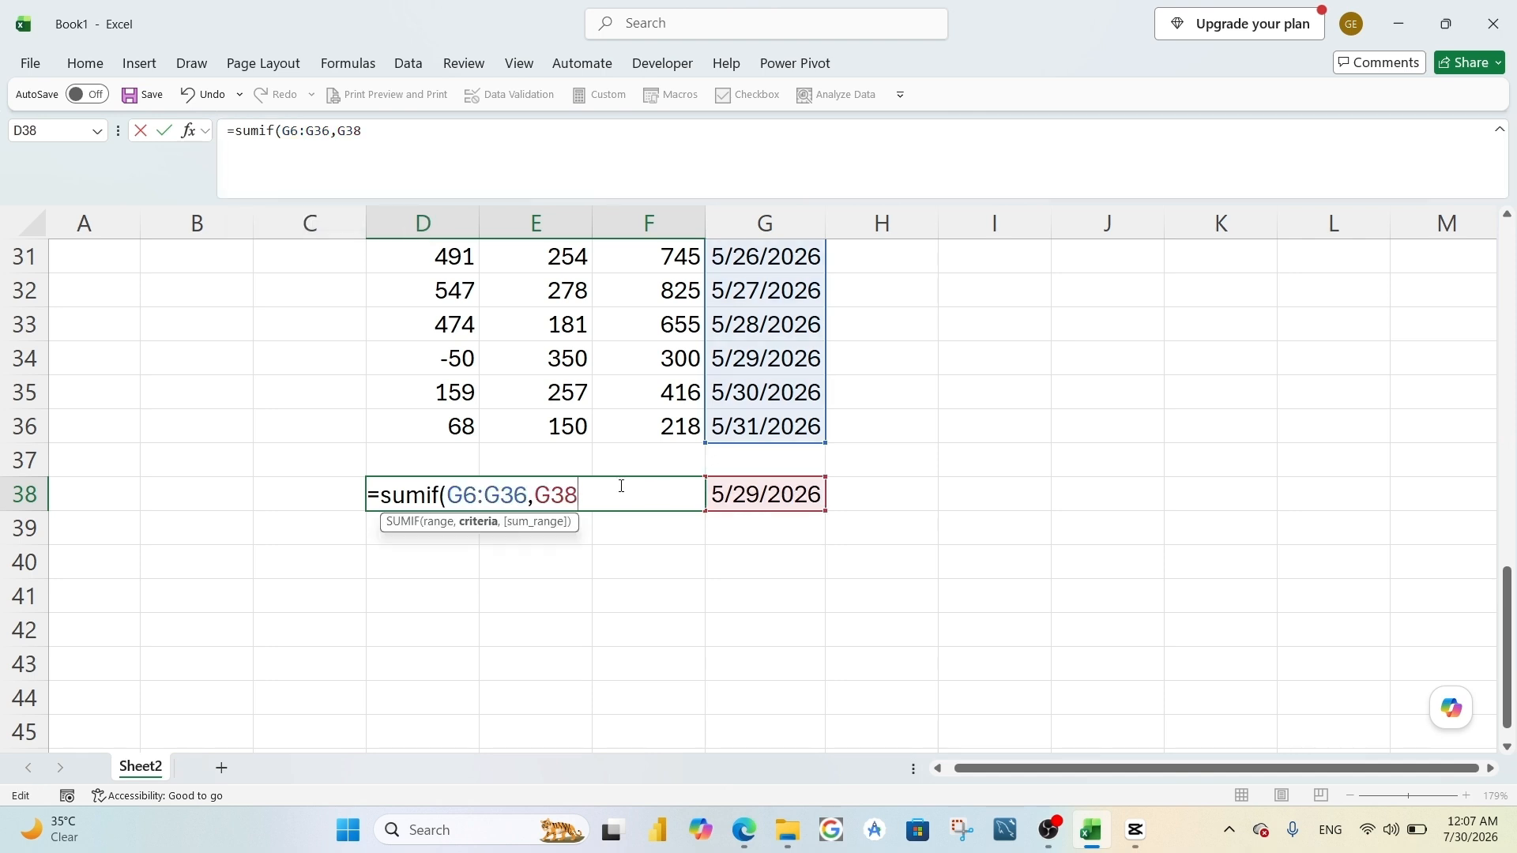
text(,)
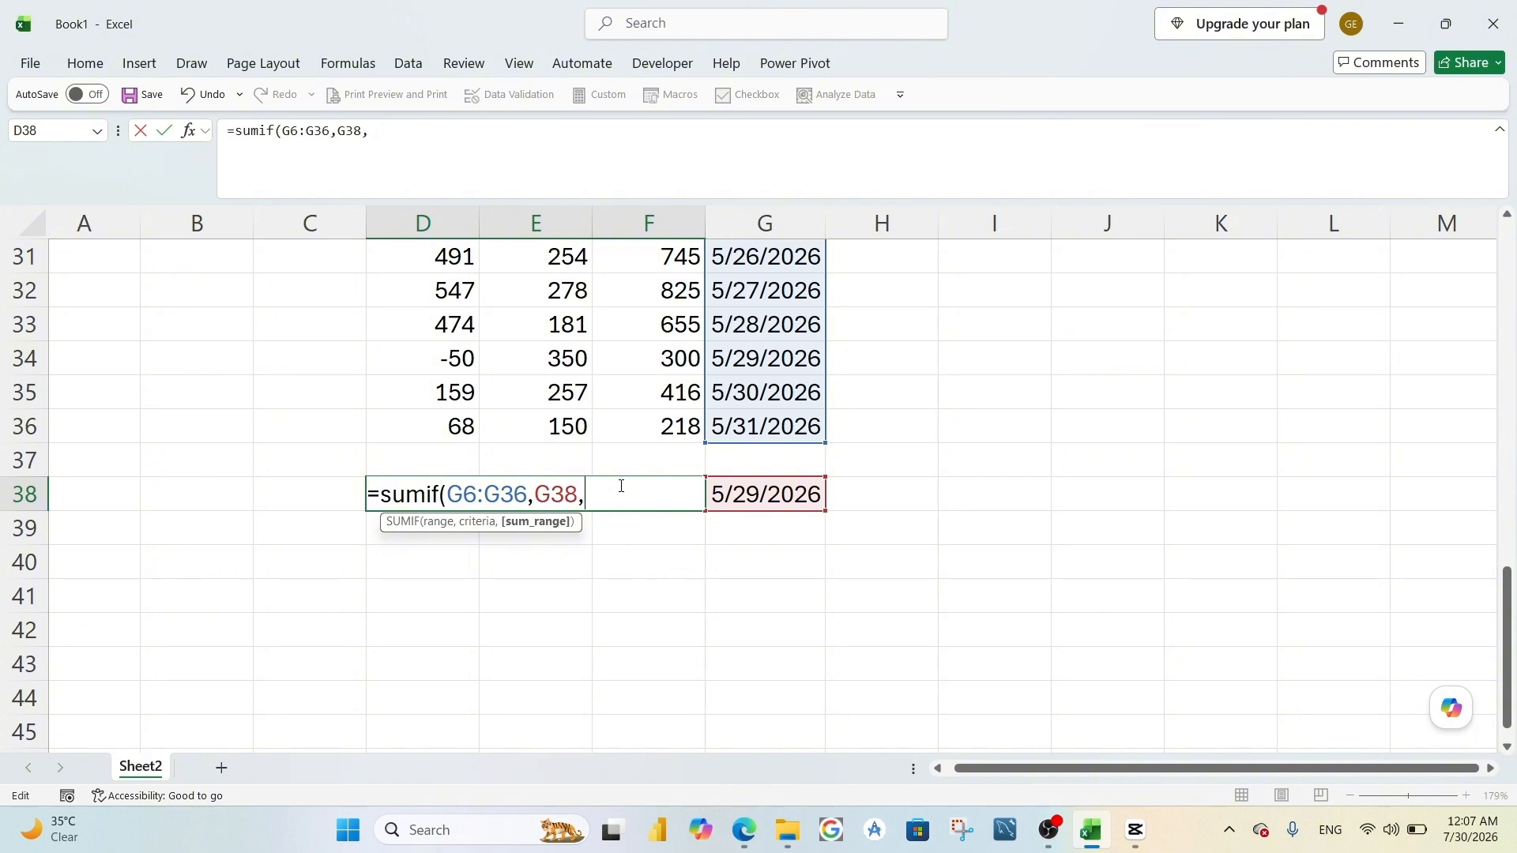
Complete the SUMIF formula in D38 with the profit values D6:D36 as the sum range.
scroll(524, 437, up, 10)
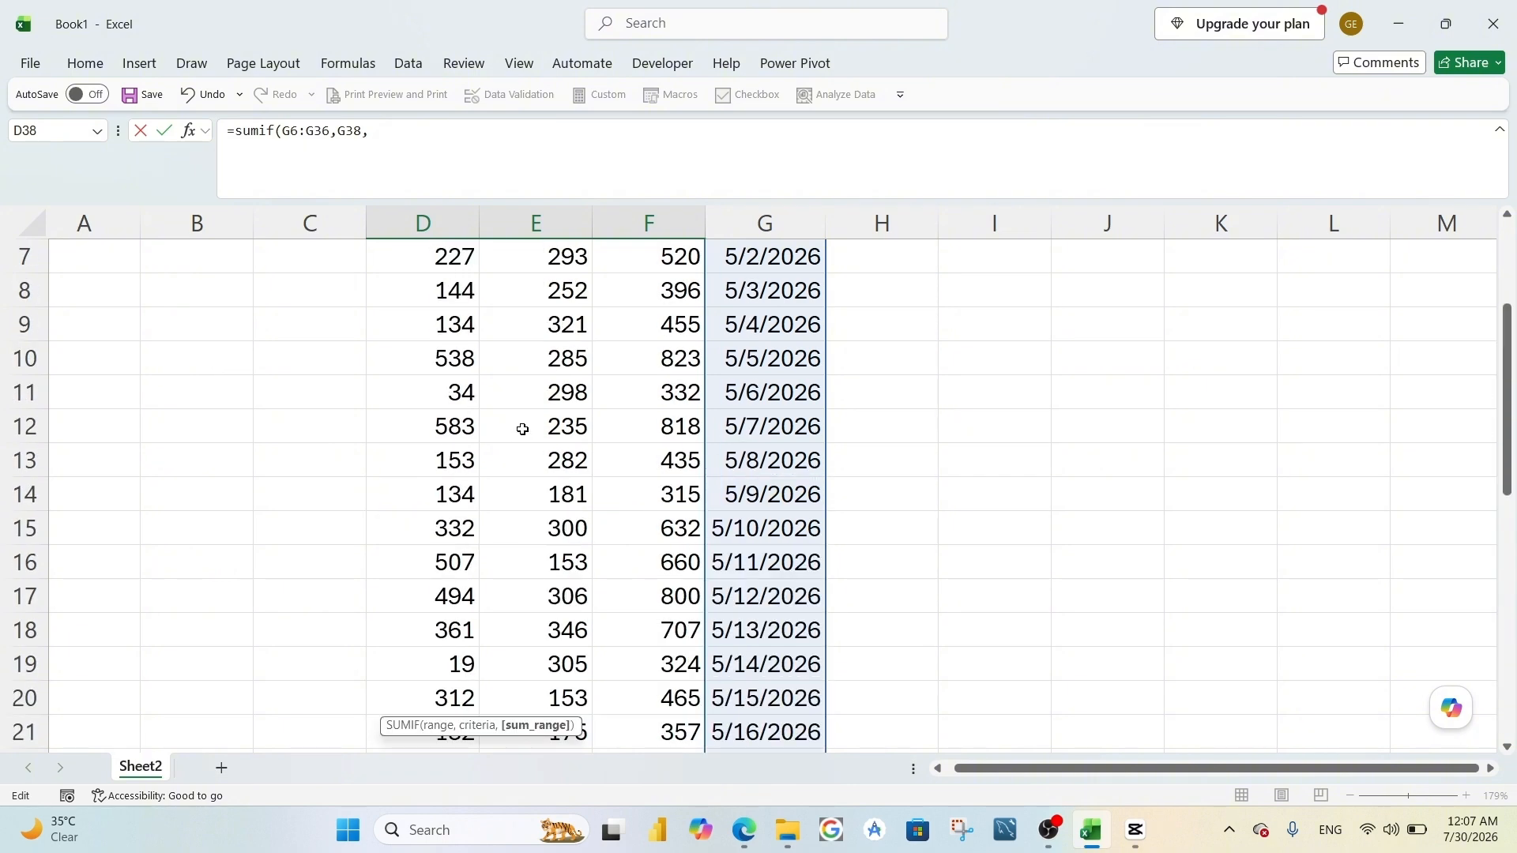
click(463, 427)
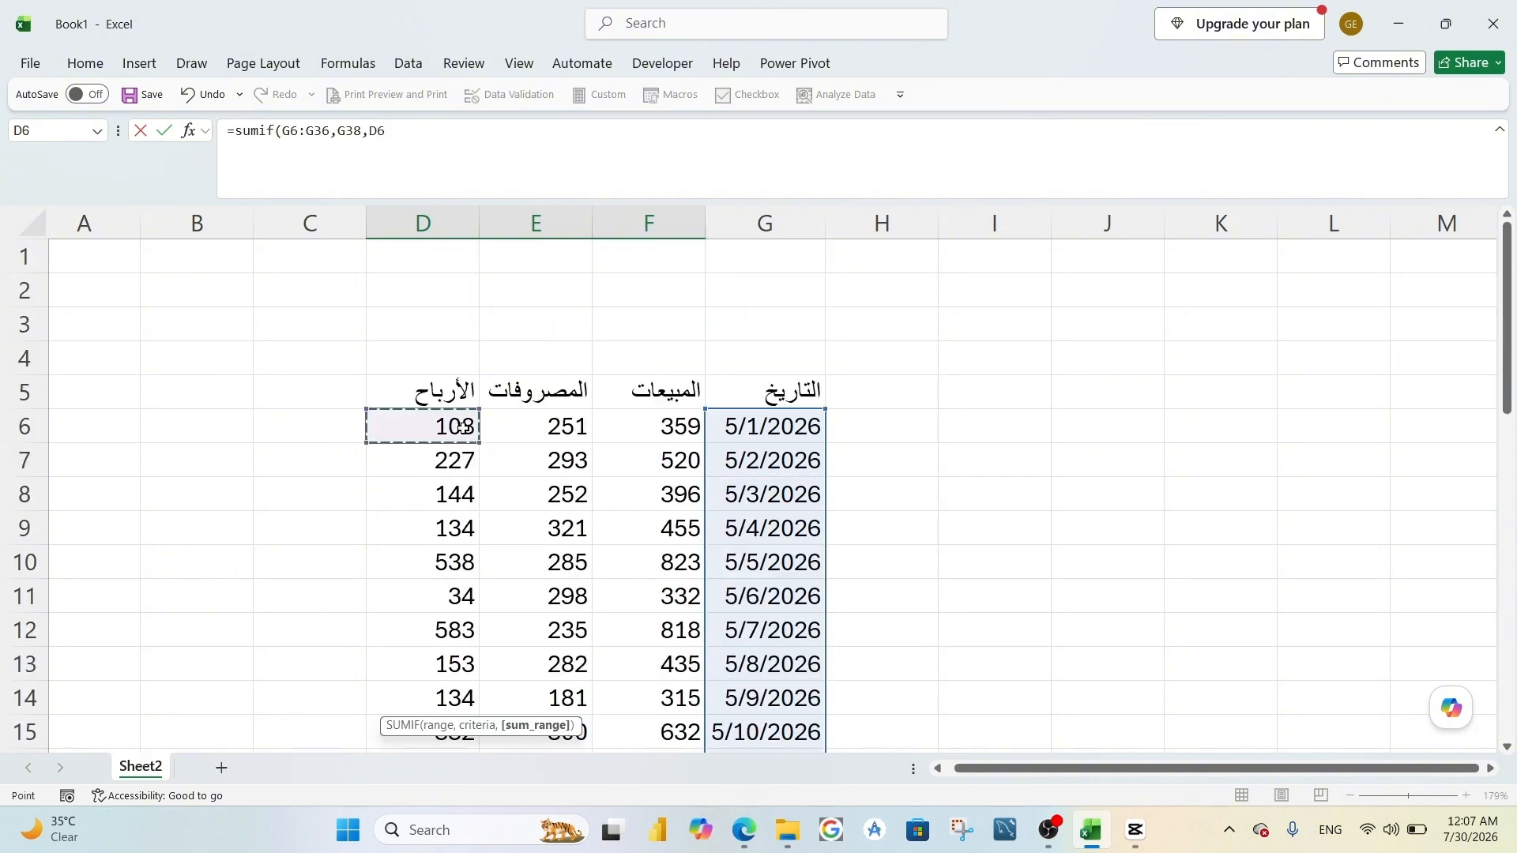
key(ctrl+shift+Down)
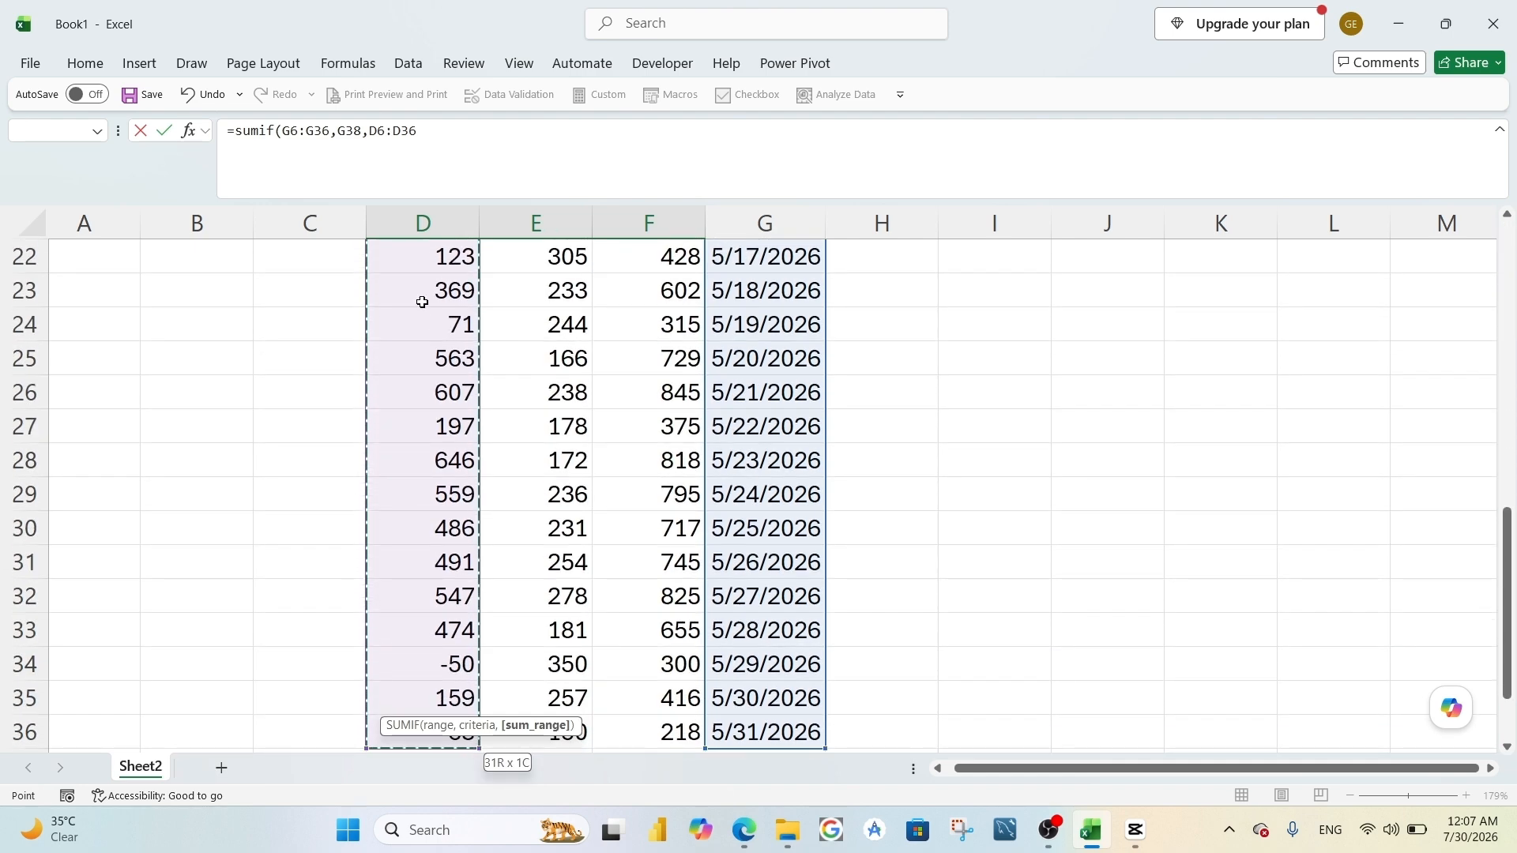
click(434, 132)
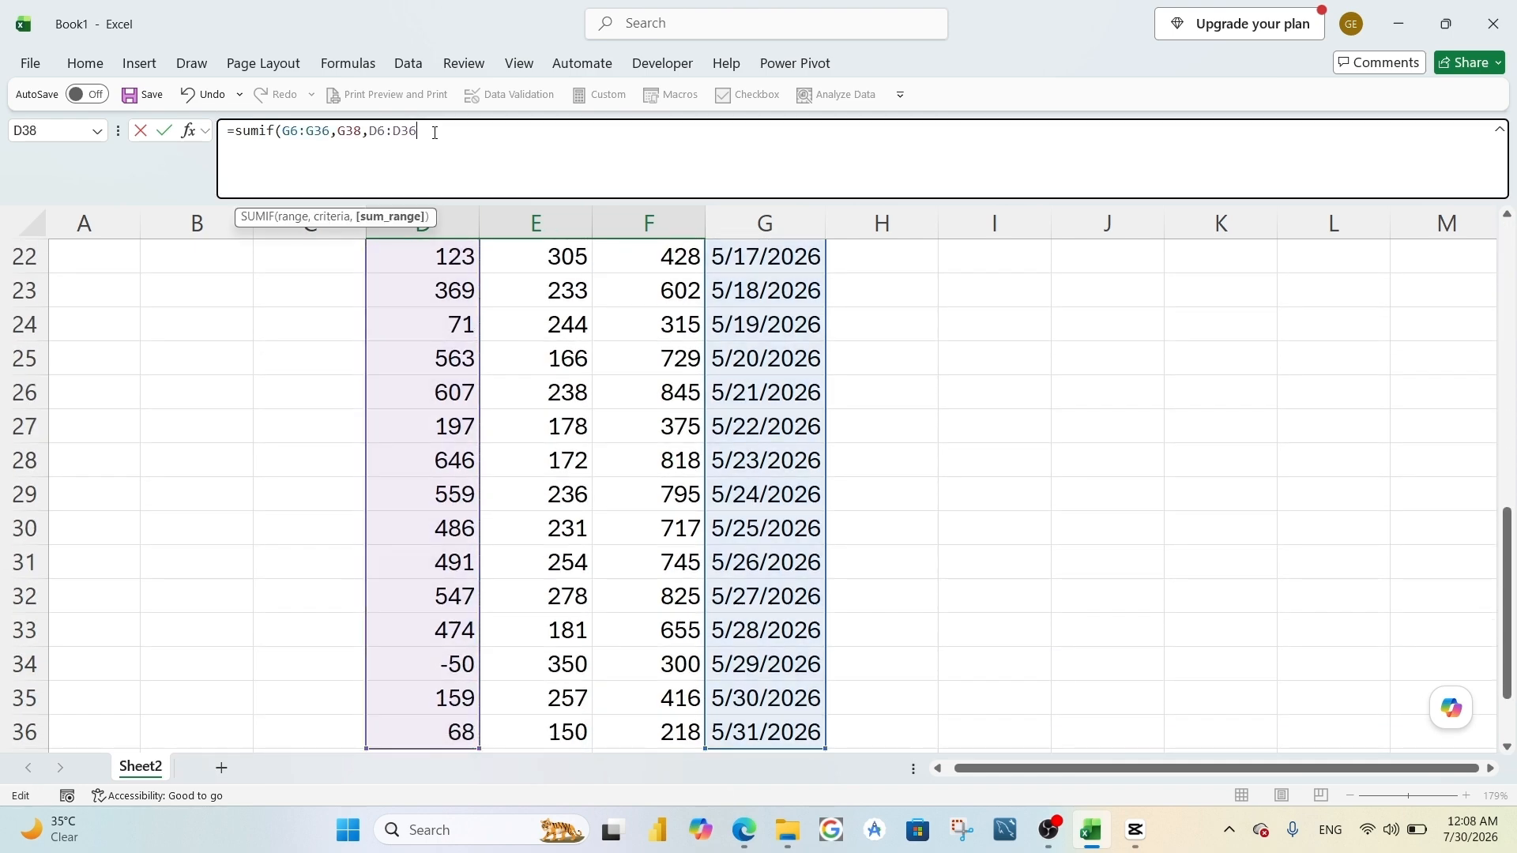
text())
key(Return)
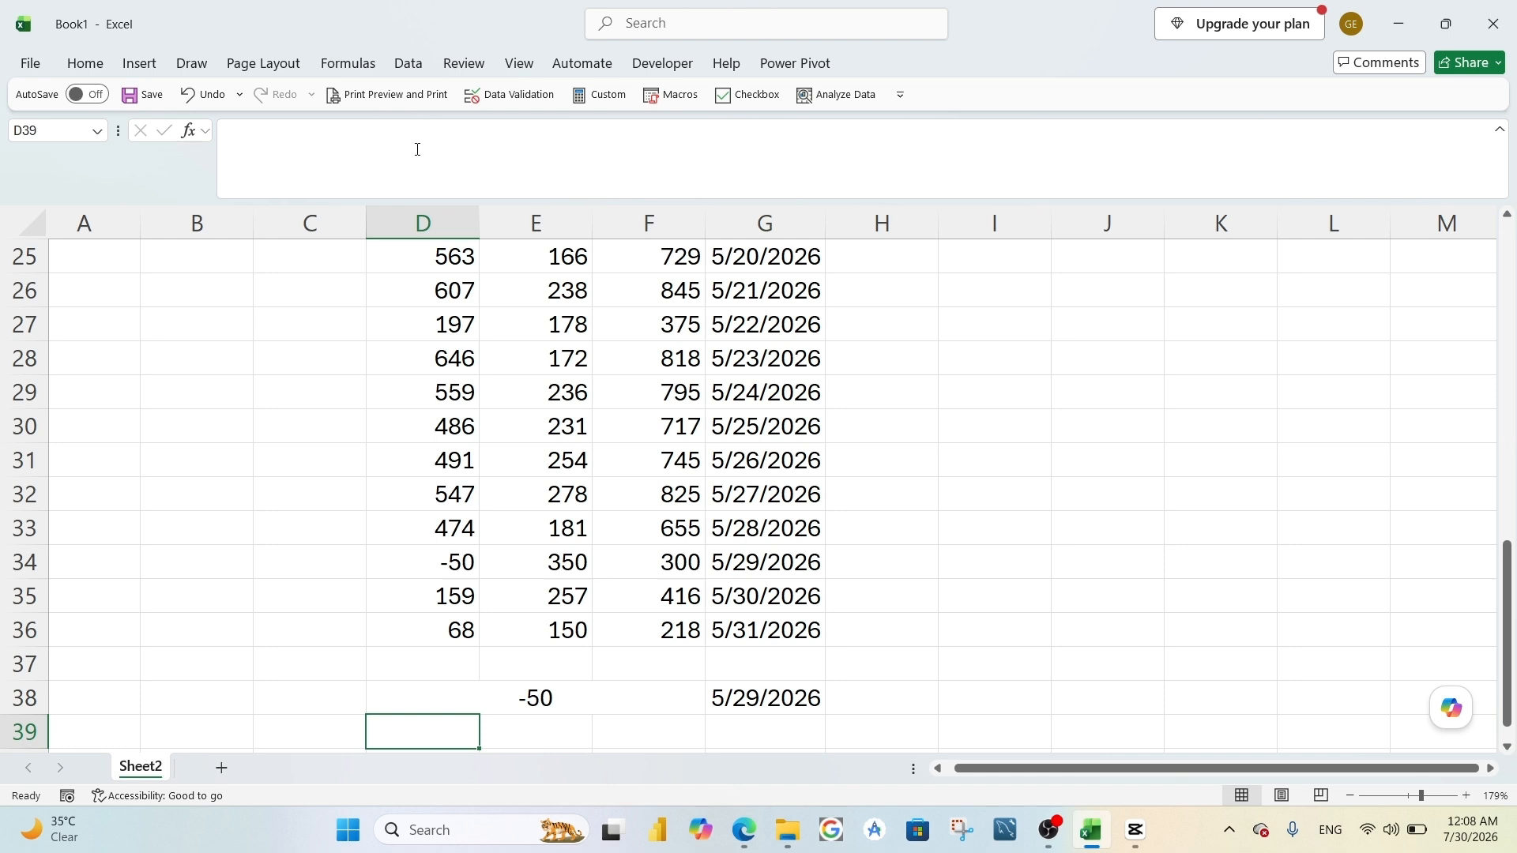
Convert the range D5:G36 into an Excel table with headers.
scroll(512, 512, up, 4)
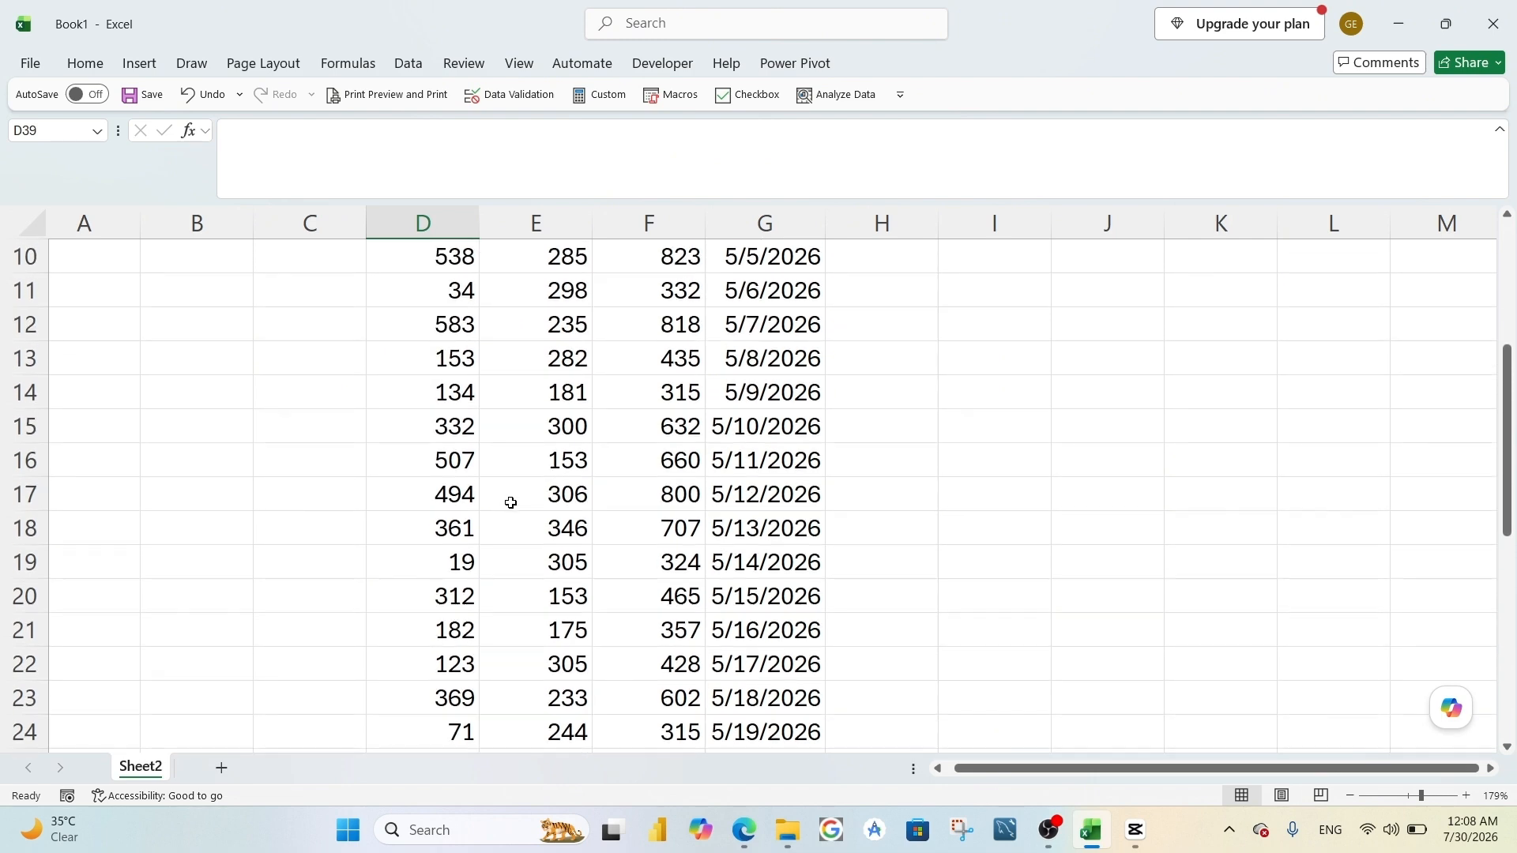
drag(437, 392, 735, 632)
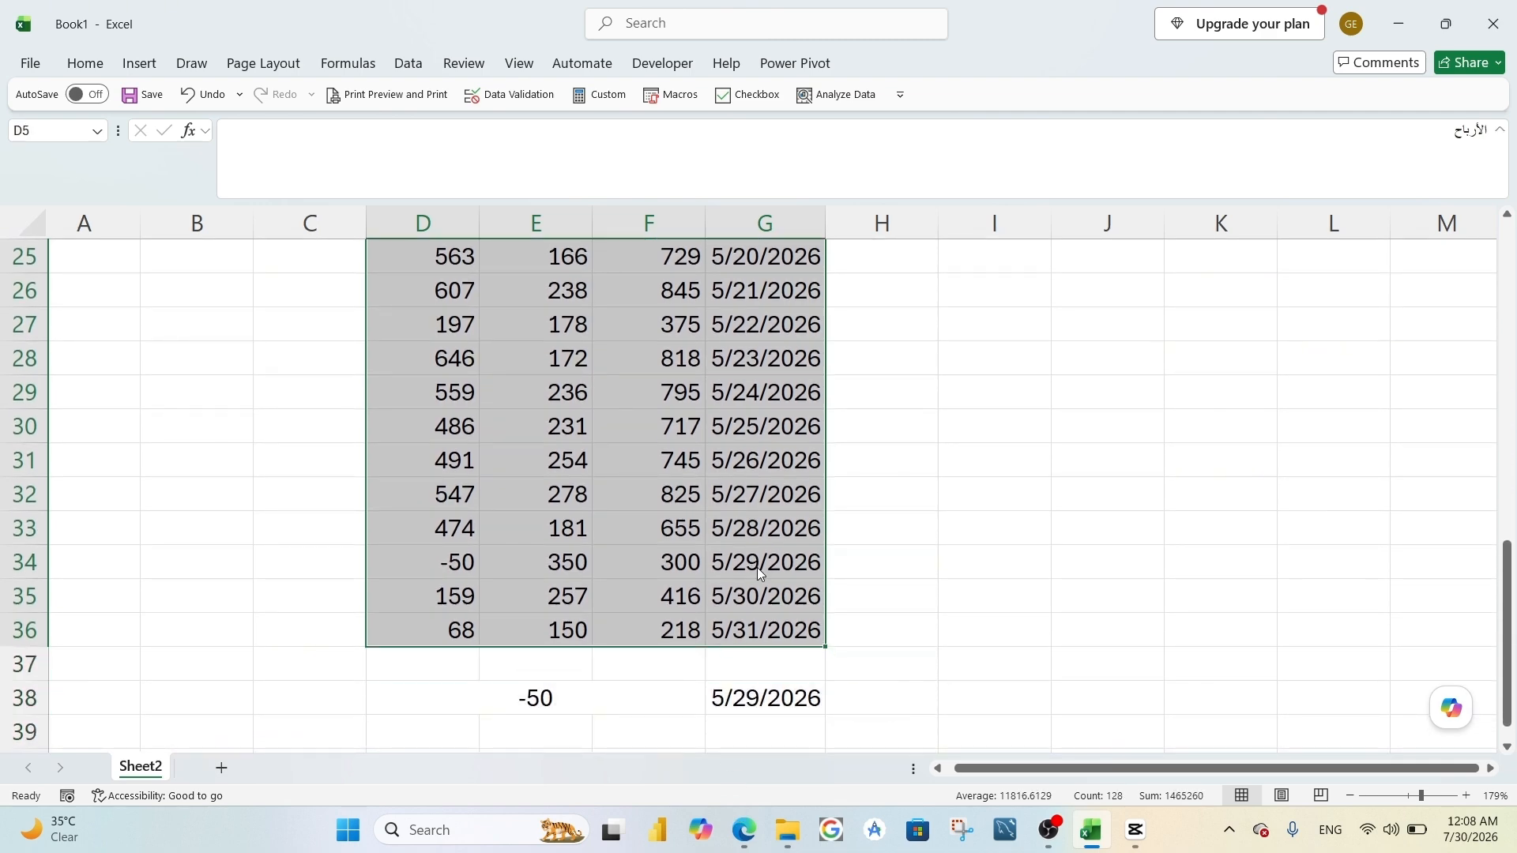
key(ctrl+t)
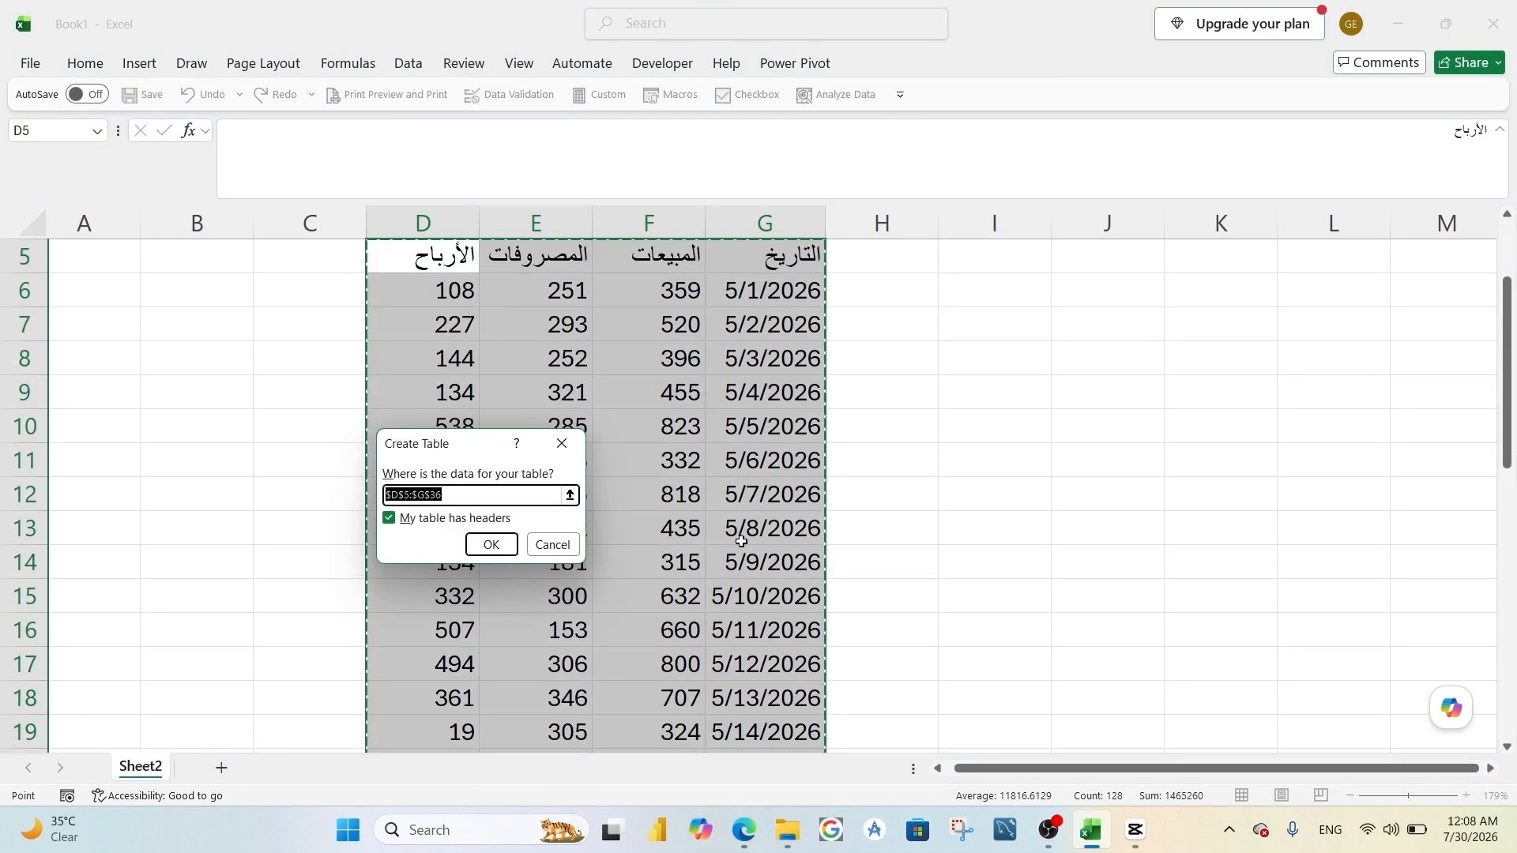
click(490, 544)
Apply borders to all the table's data cells D6:G36 and fill them with white.
drag(436, 294, 736, 299)
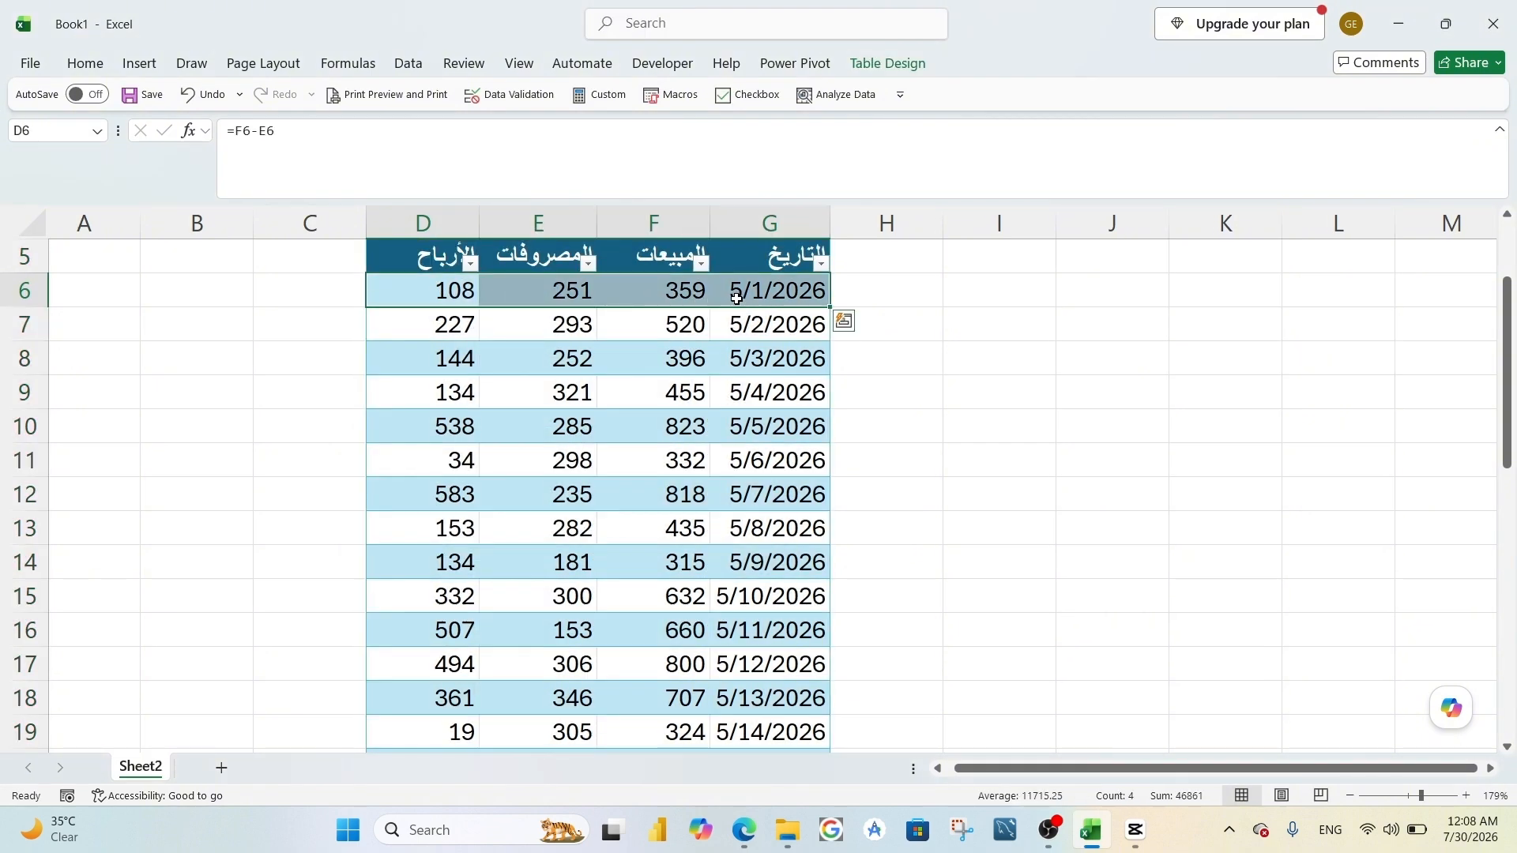
key(ctrl+shift+Down)
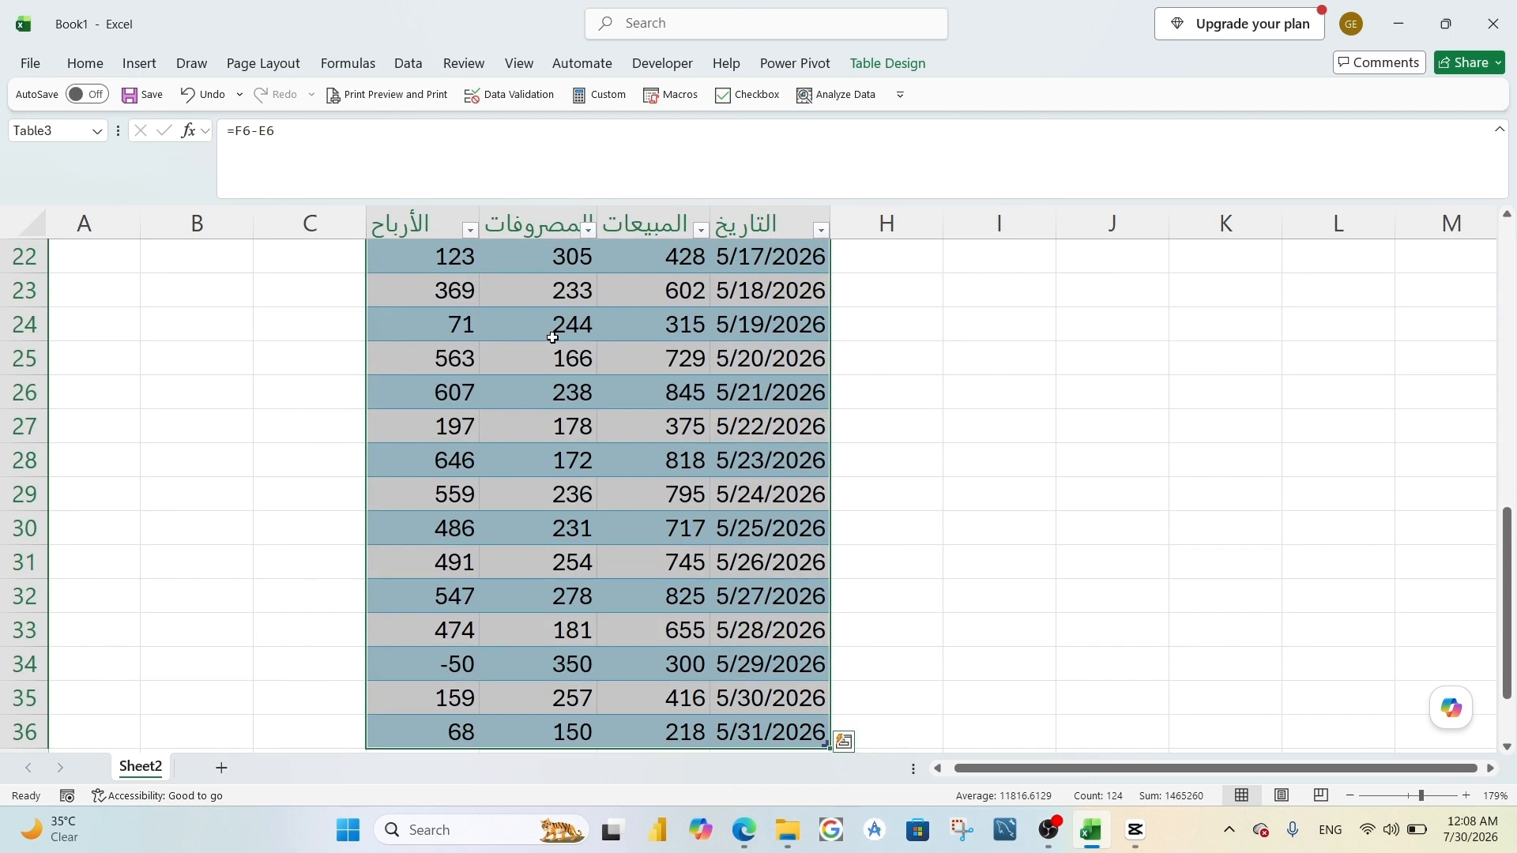
click(83, 65)
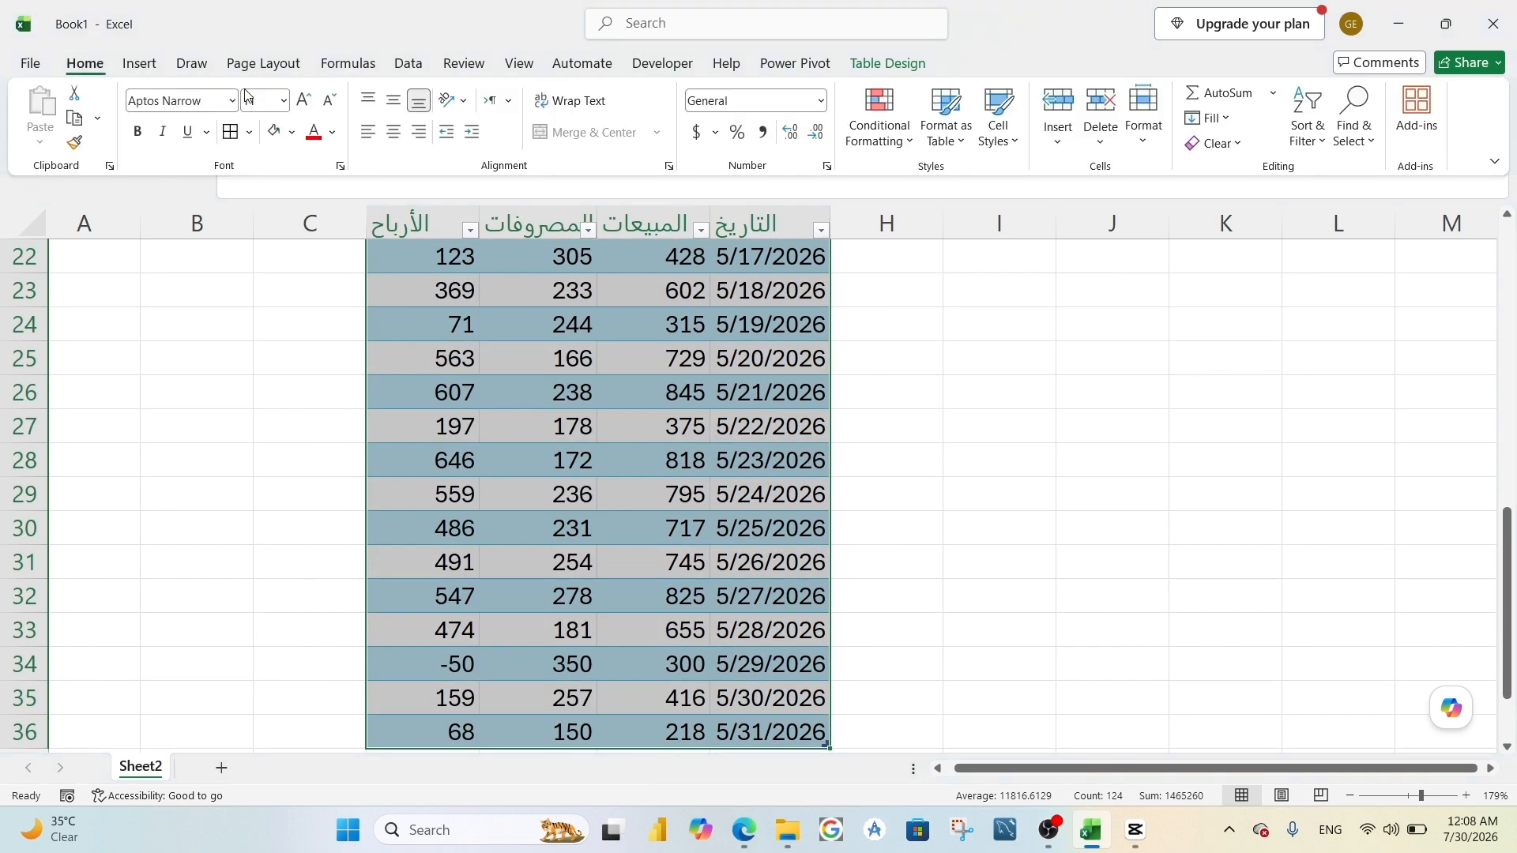
click(229, 137)
click(292, 138)
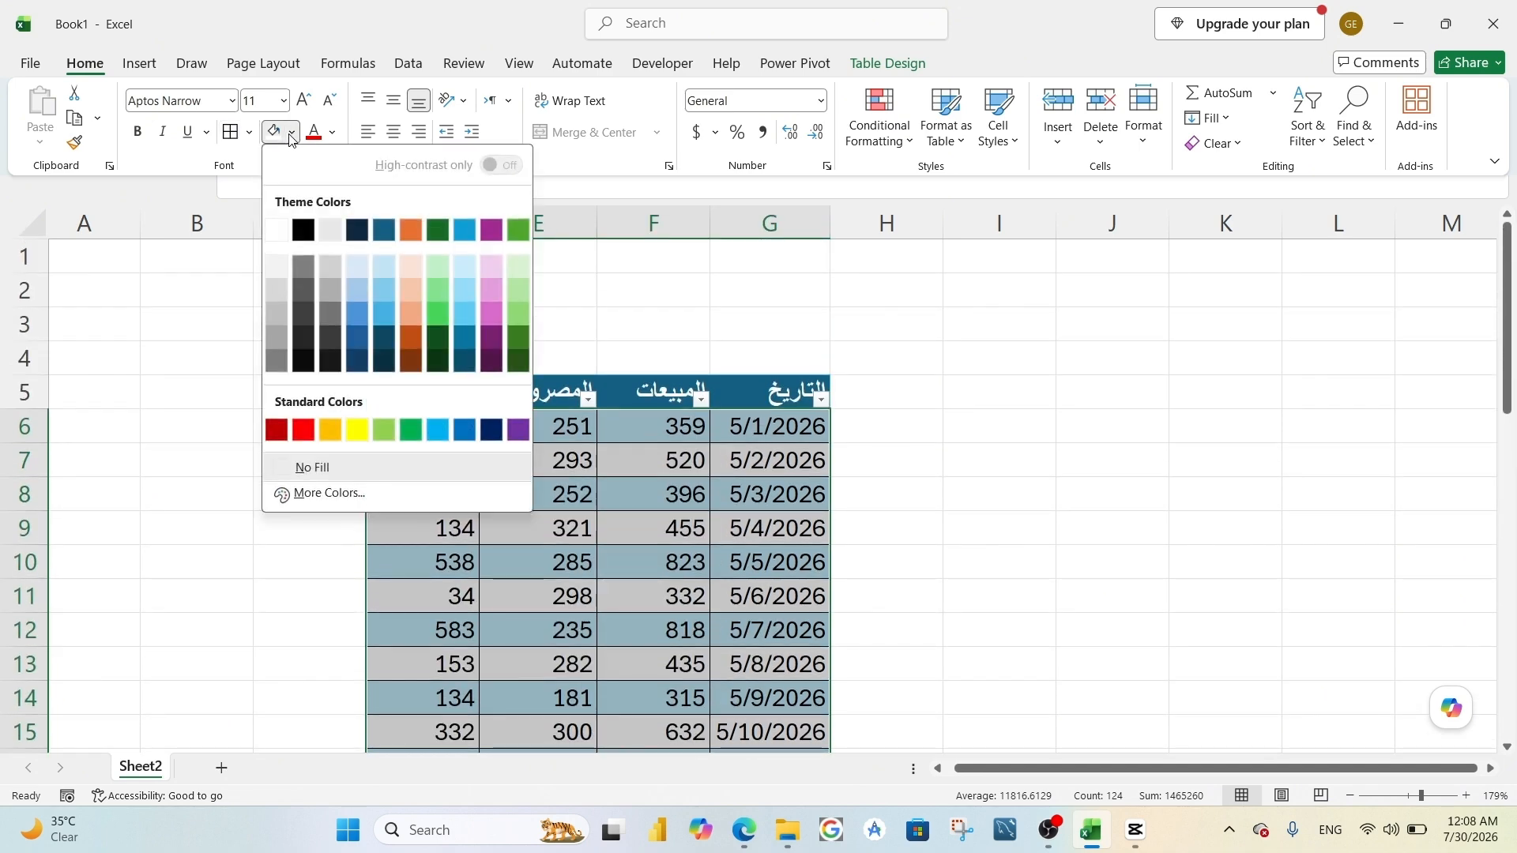
click(278, 230)
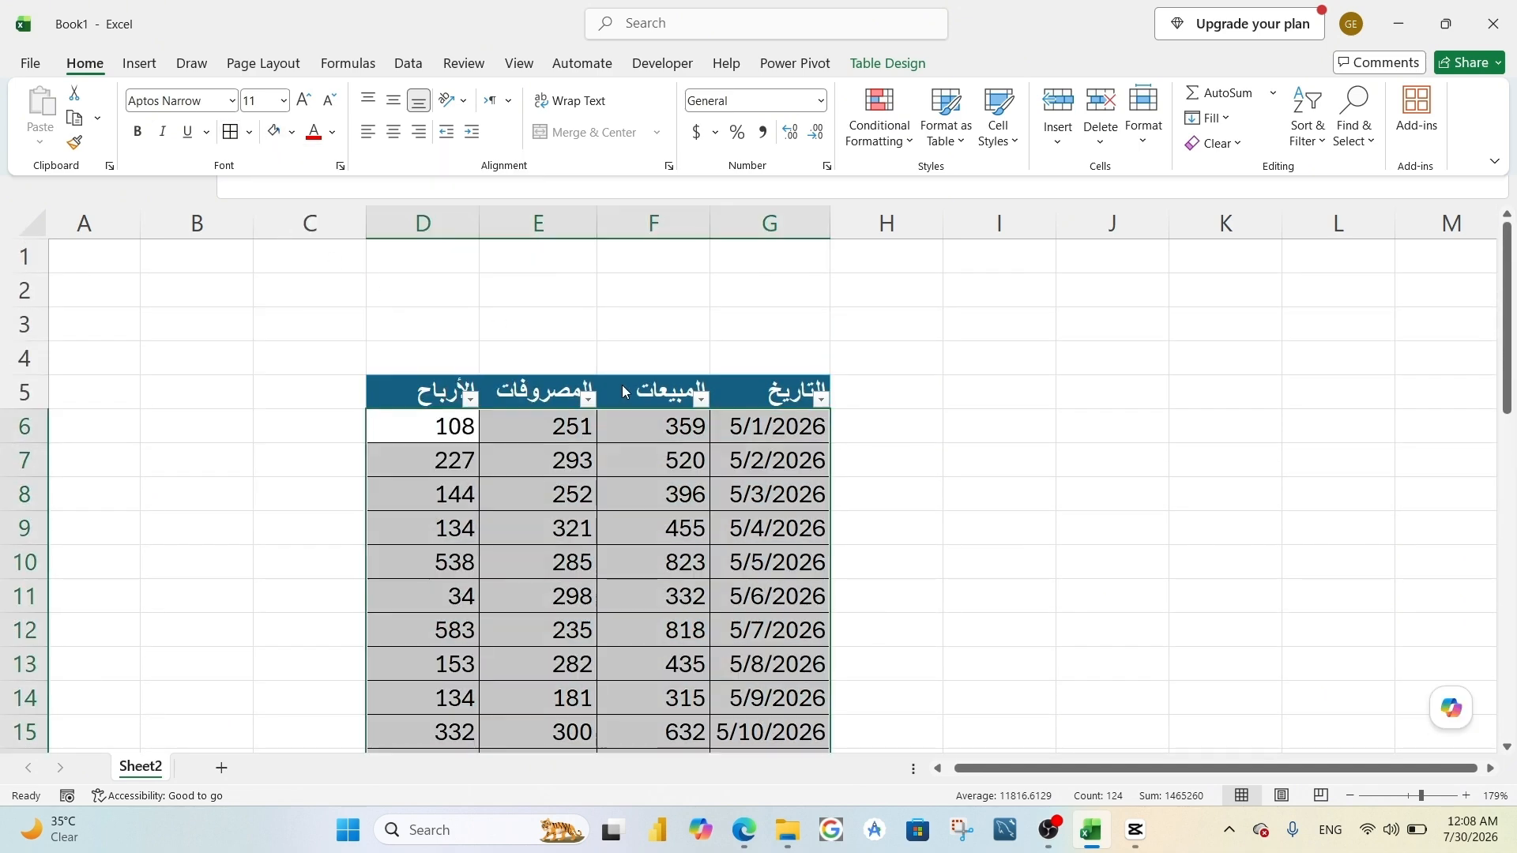
Center the header row D5:G5 both horizontally and vertically.
click(444, 389)
drag(429, 390, 763, 400)
click(85, 63)
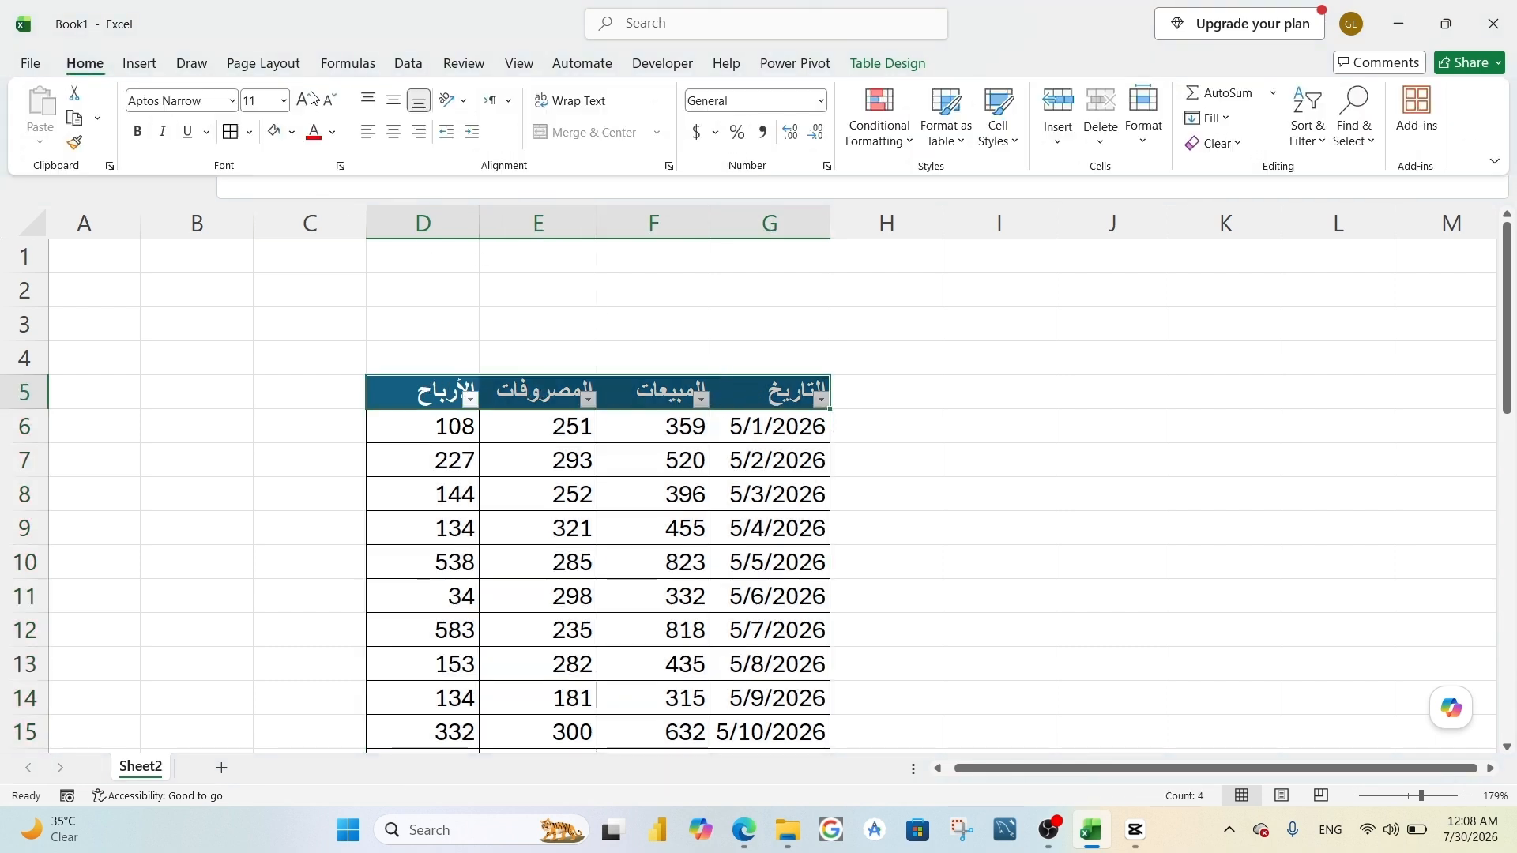
click(393, 101)
click(393, 132)
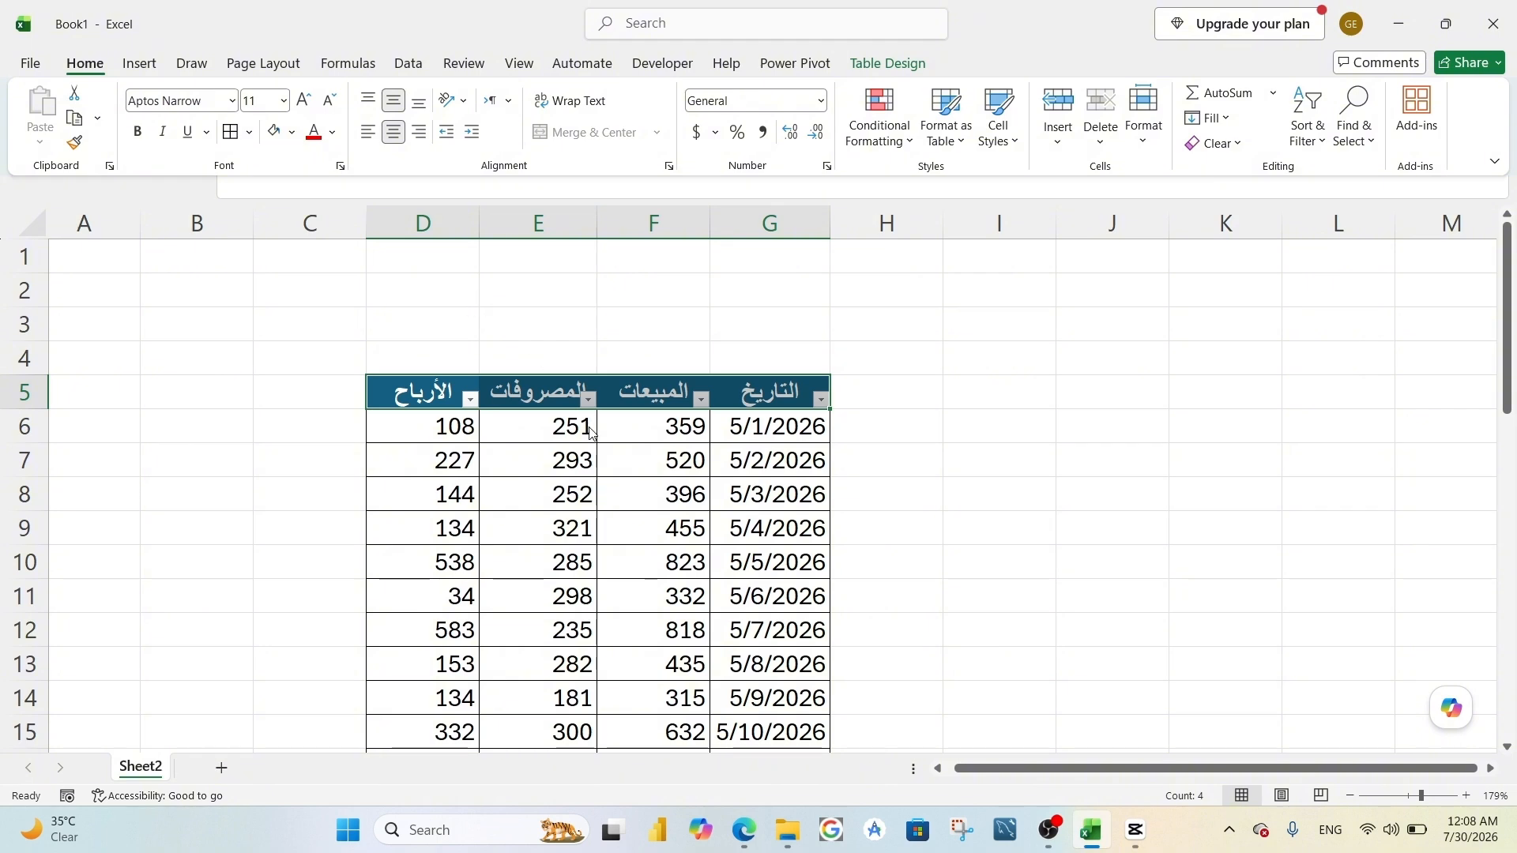
Apply the Green-Yellow-Red color scale as conditional formatting to the profit values D6:D36.
click(442, 426)
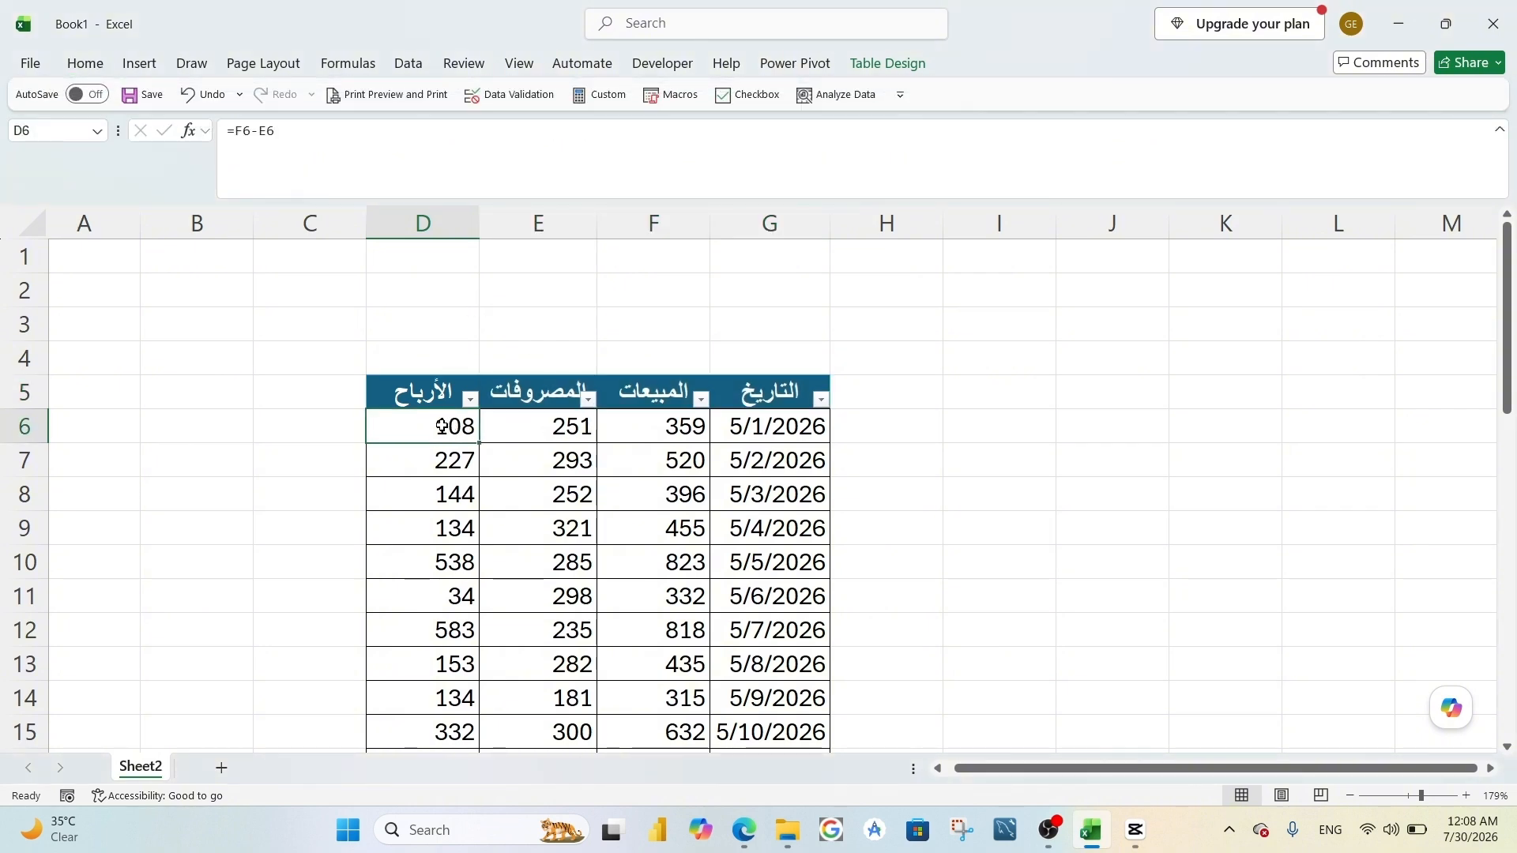
key(ctrl+shift+Down)
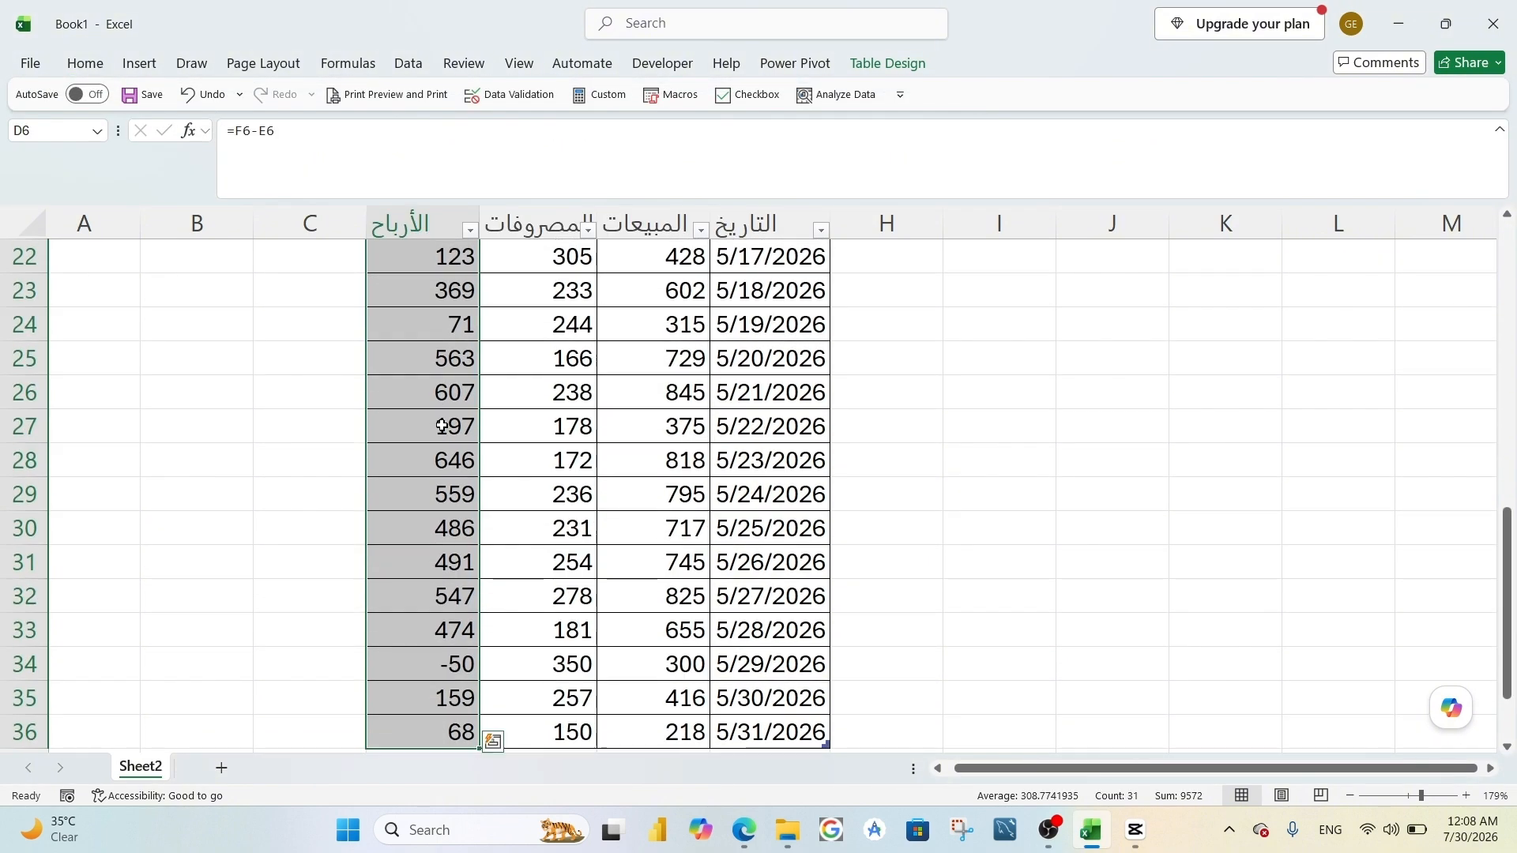
click(86, 63)
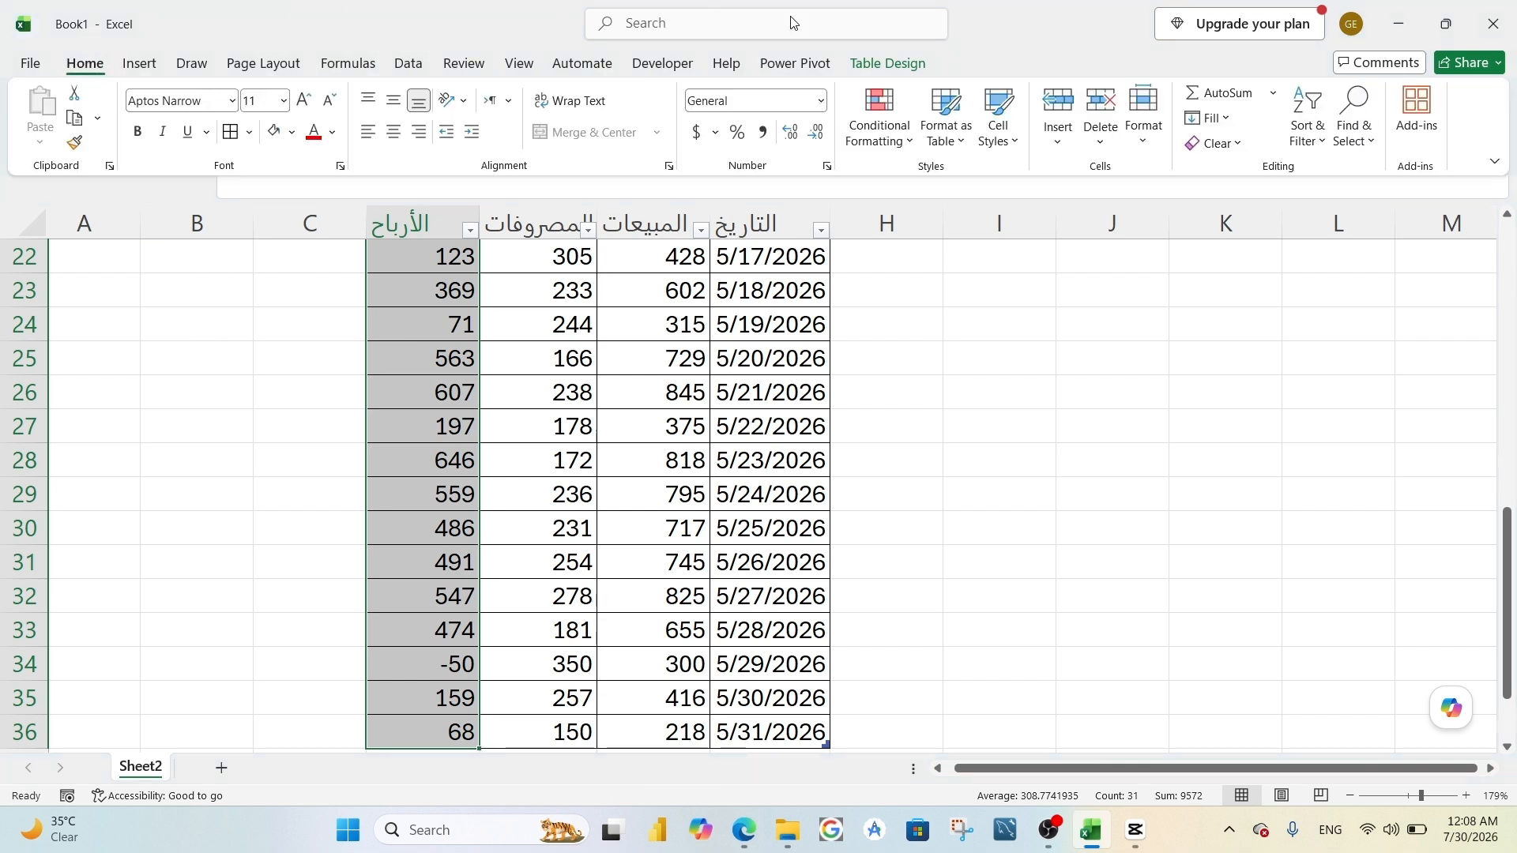
click(905, 147)
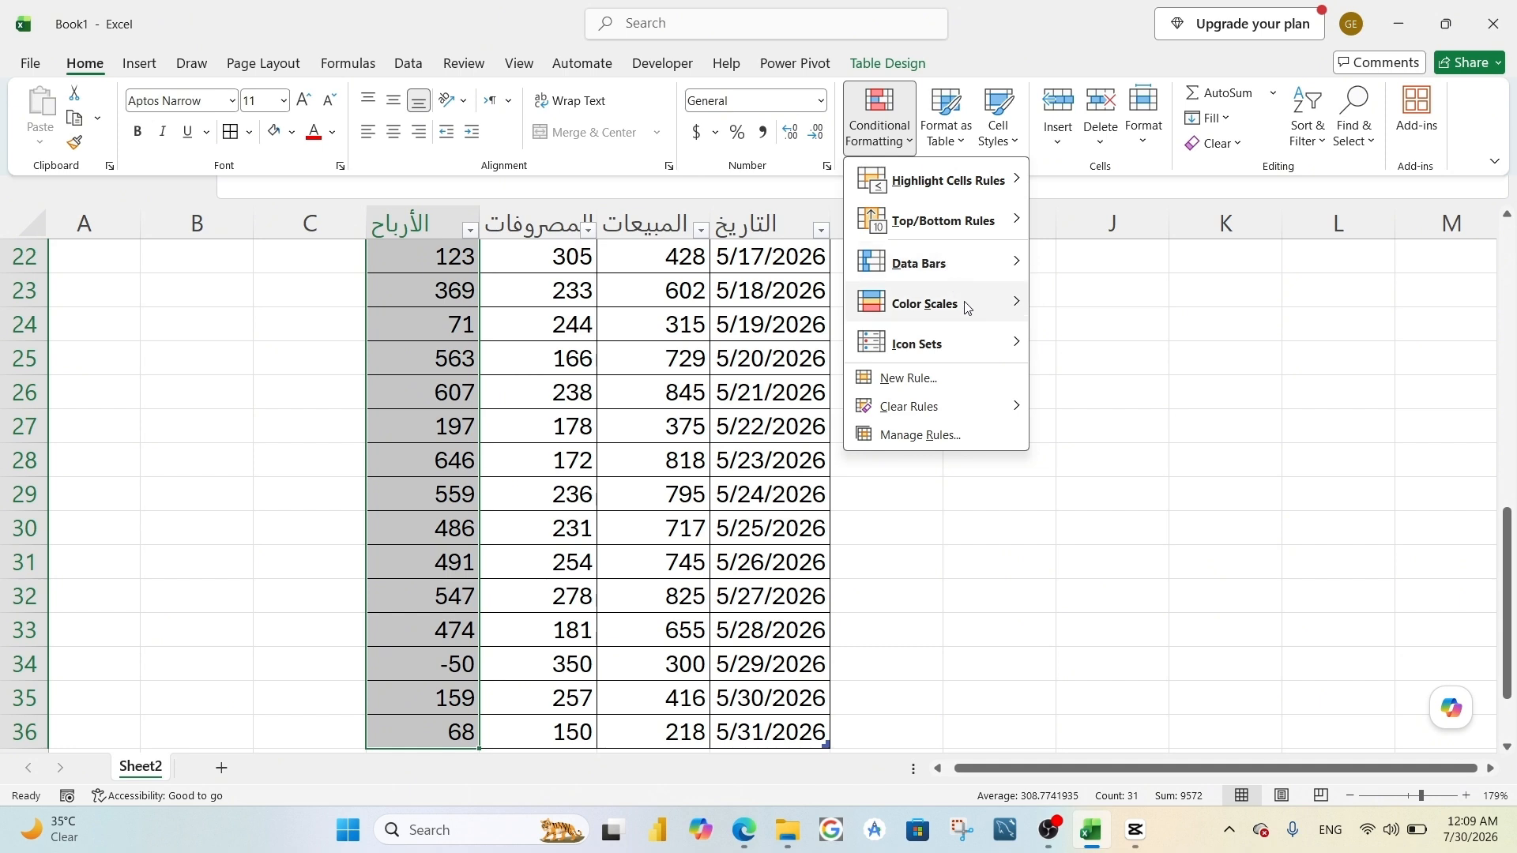
mouse_move(974, 308)
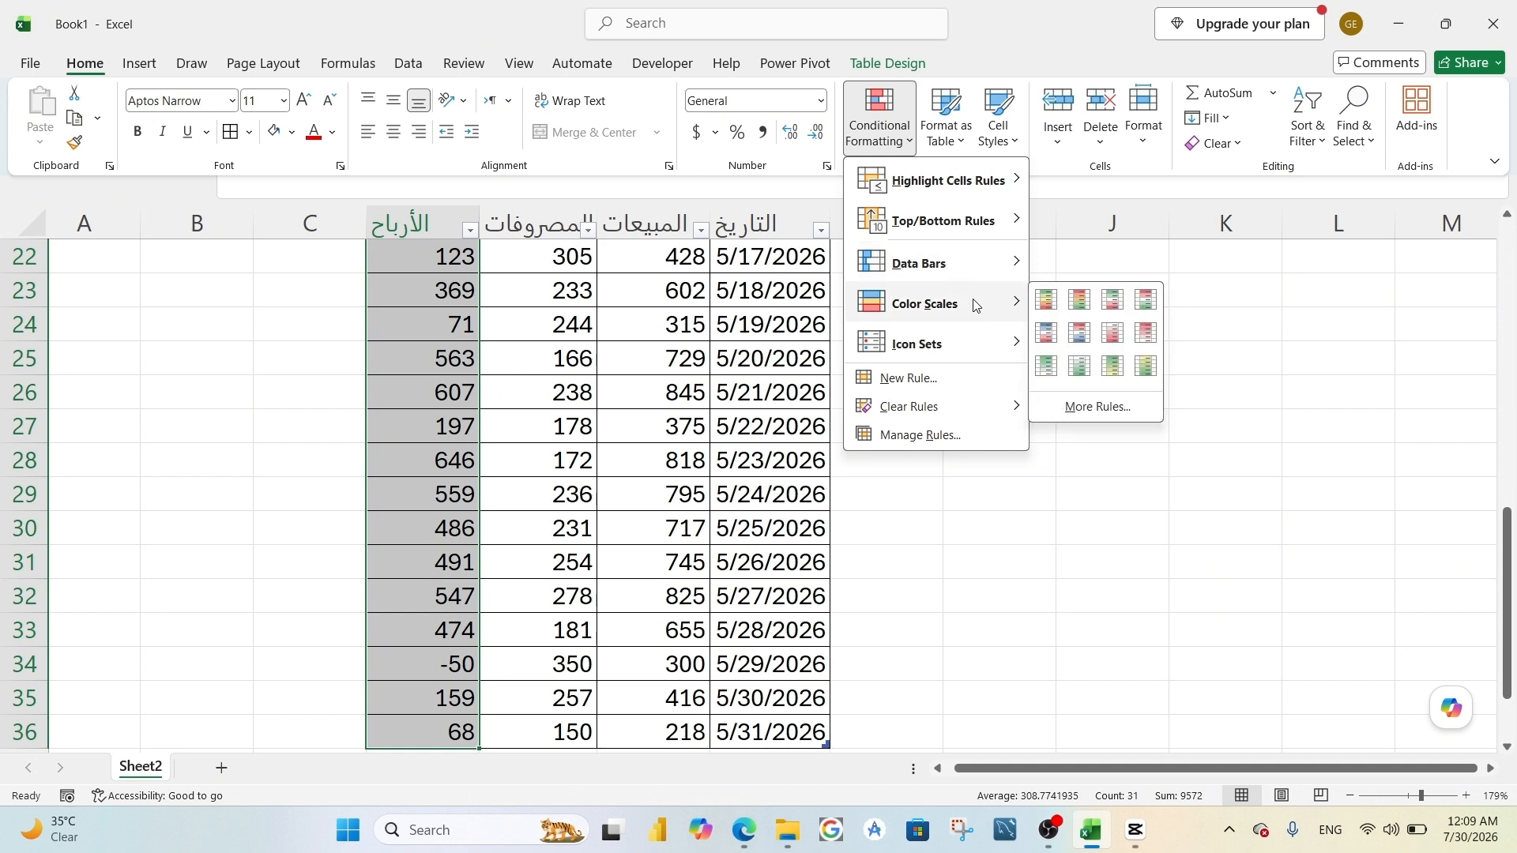
click(1049, 304)
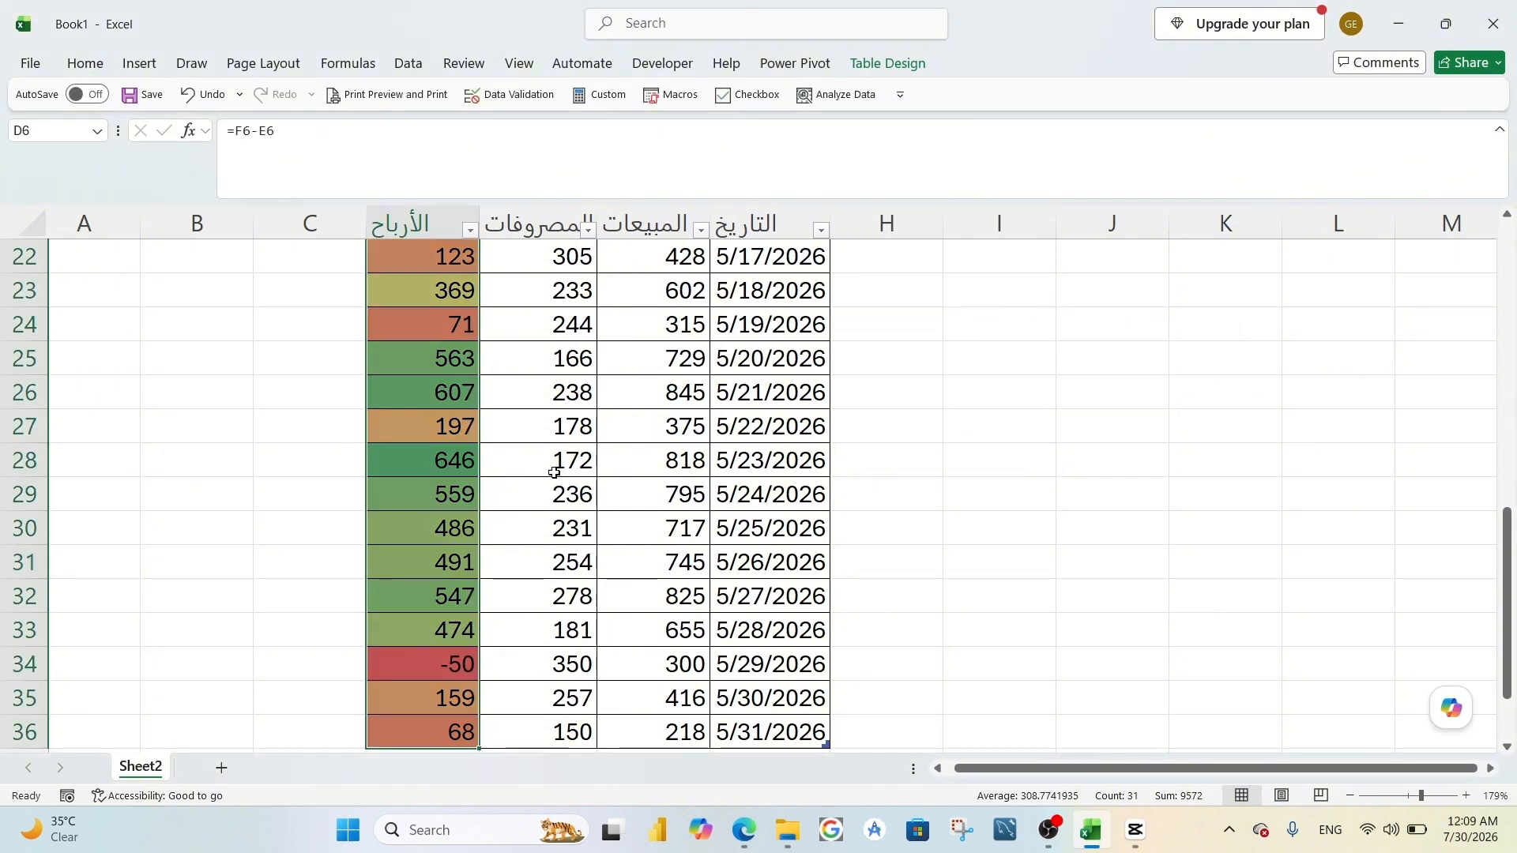
Review the color scale across the profit column from the first to the last date and check the SUMIF formula in D38.
scroll(456, 497, down, 2)
scroll(456, 497, up, 9)
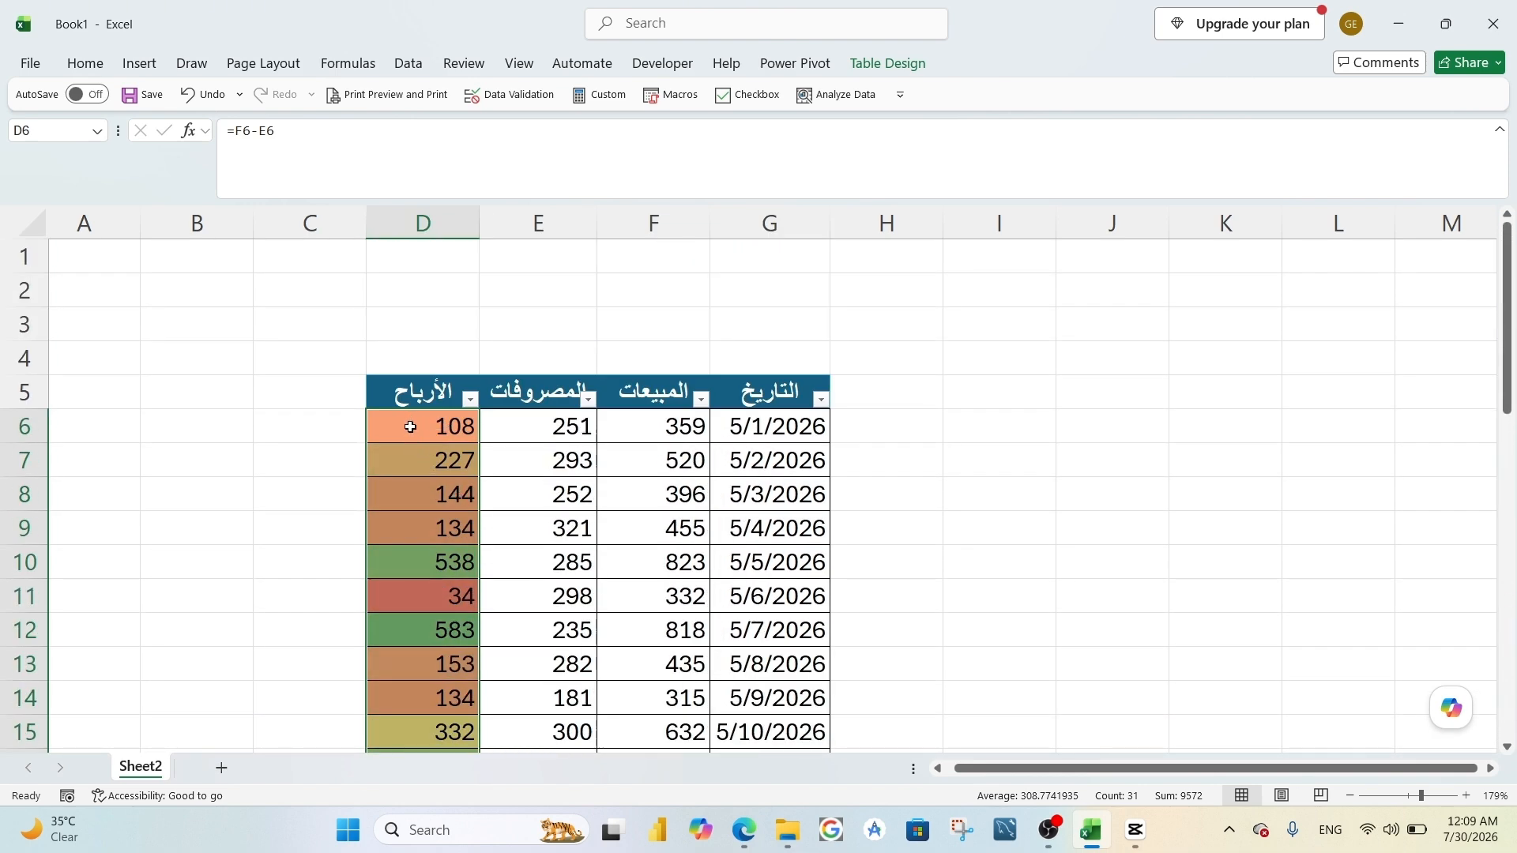
scroll(410, 427, down, 1)
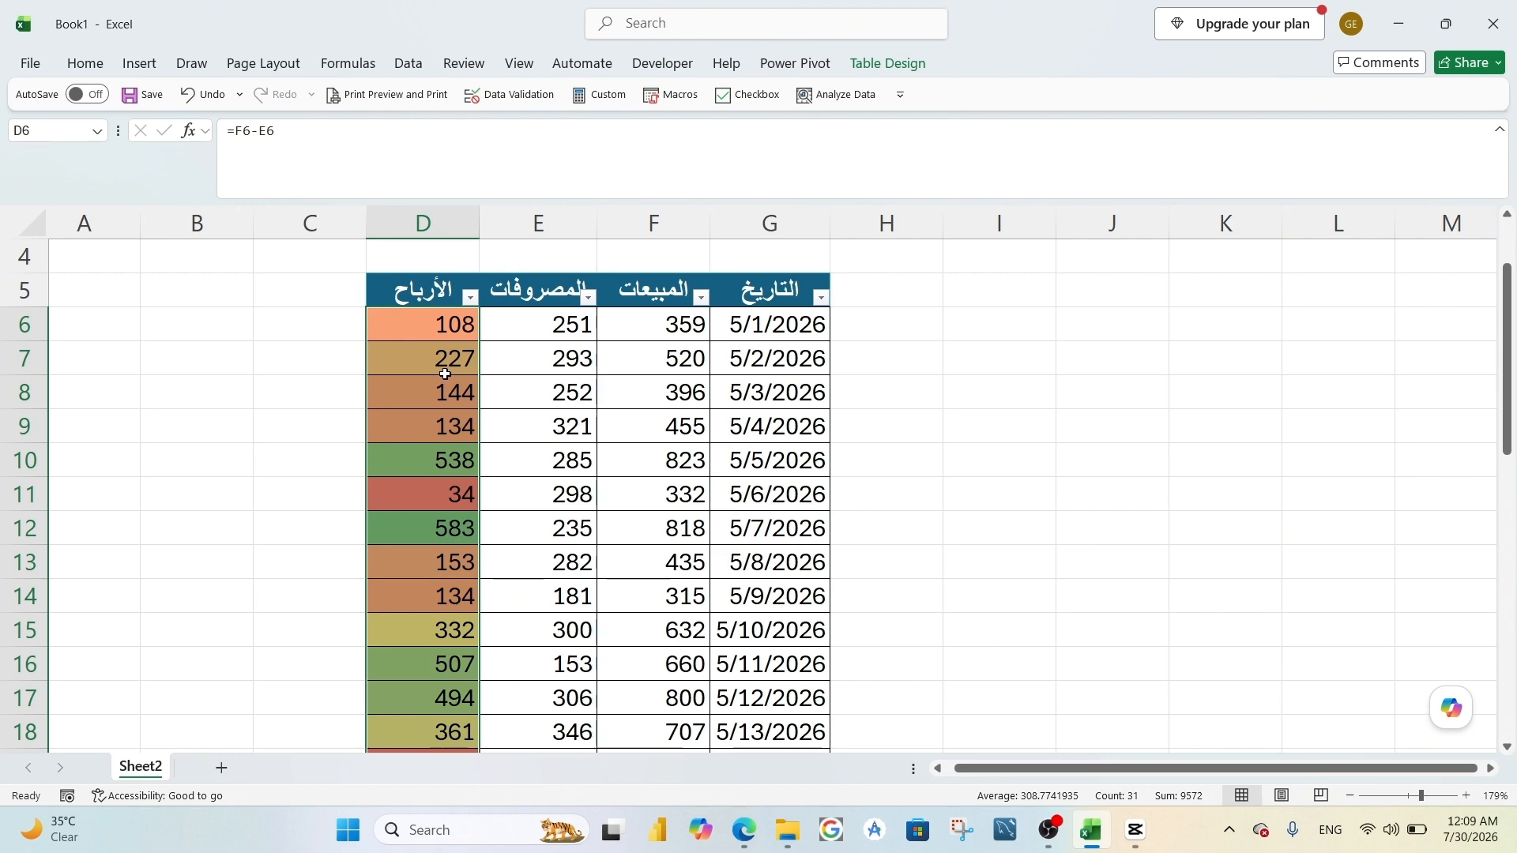
scroll(445, 374, down, 1)
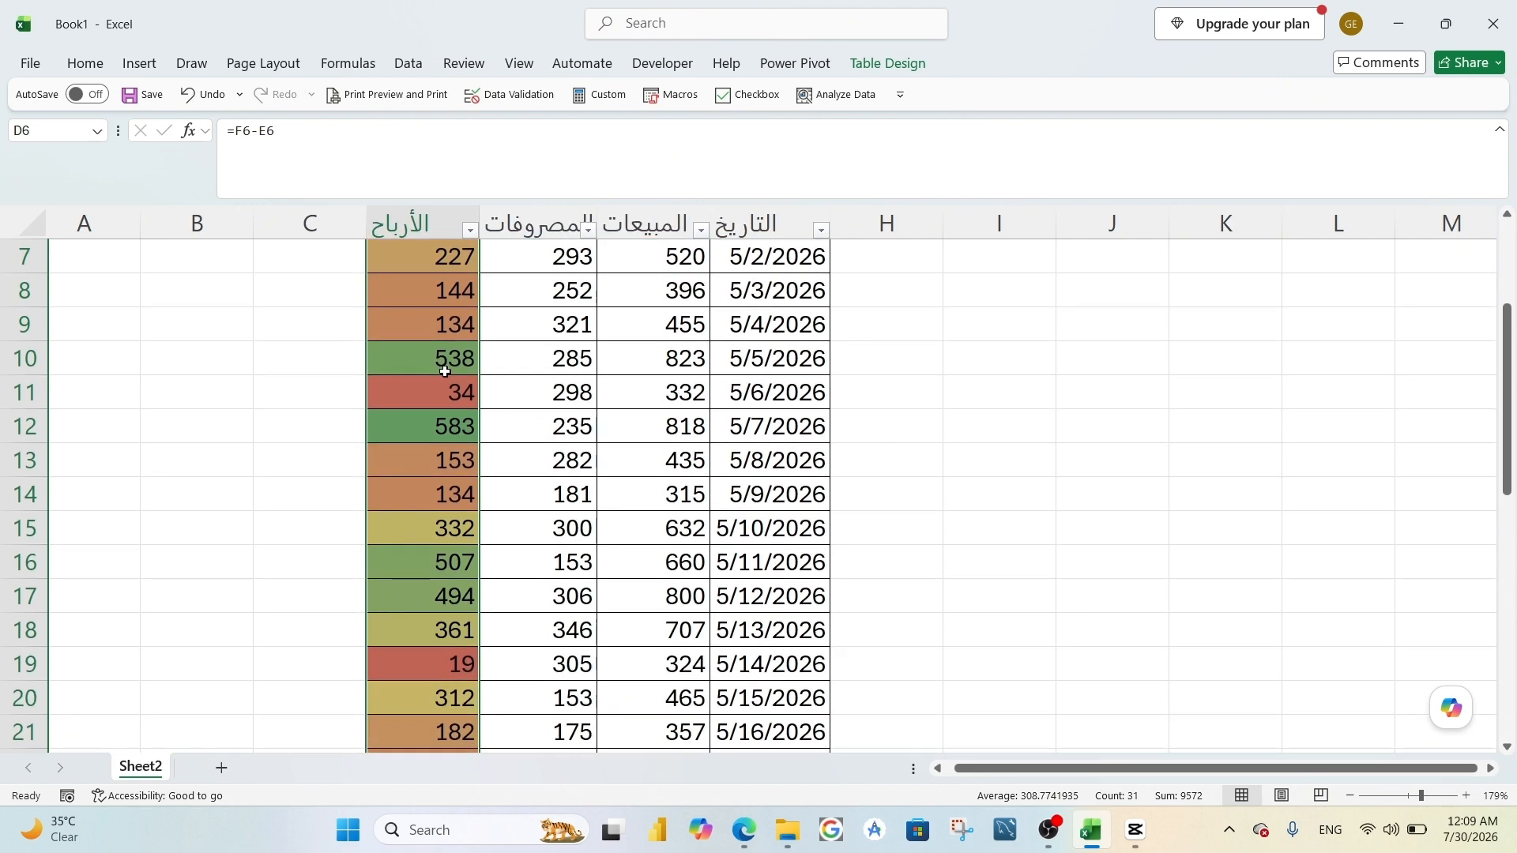
scroll(448, 373, down, 1)
scroll(451, 445, down, 3)
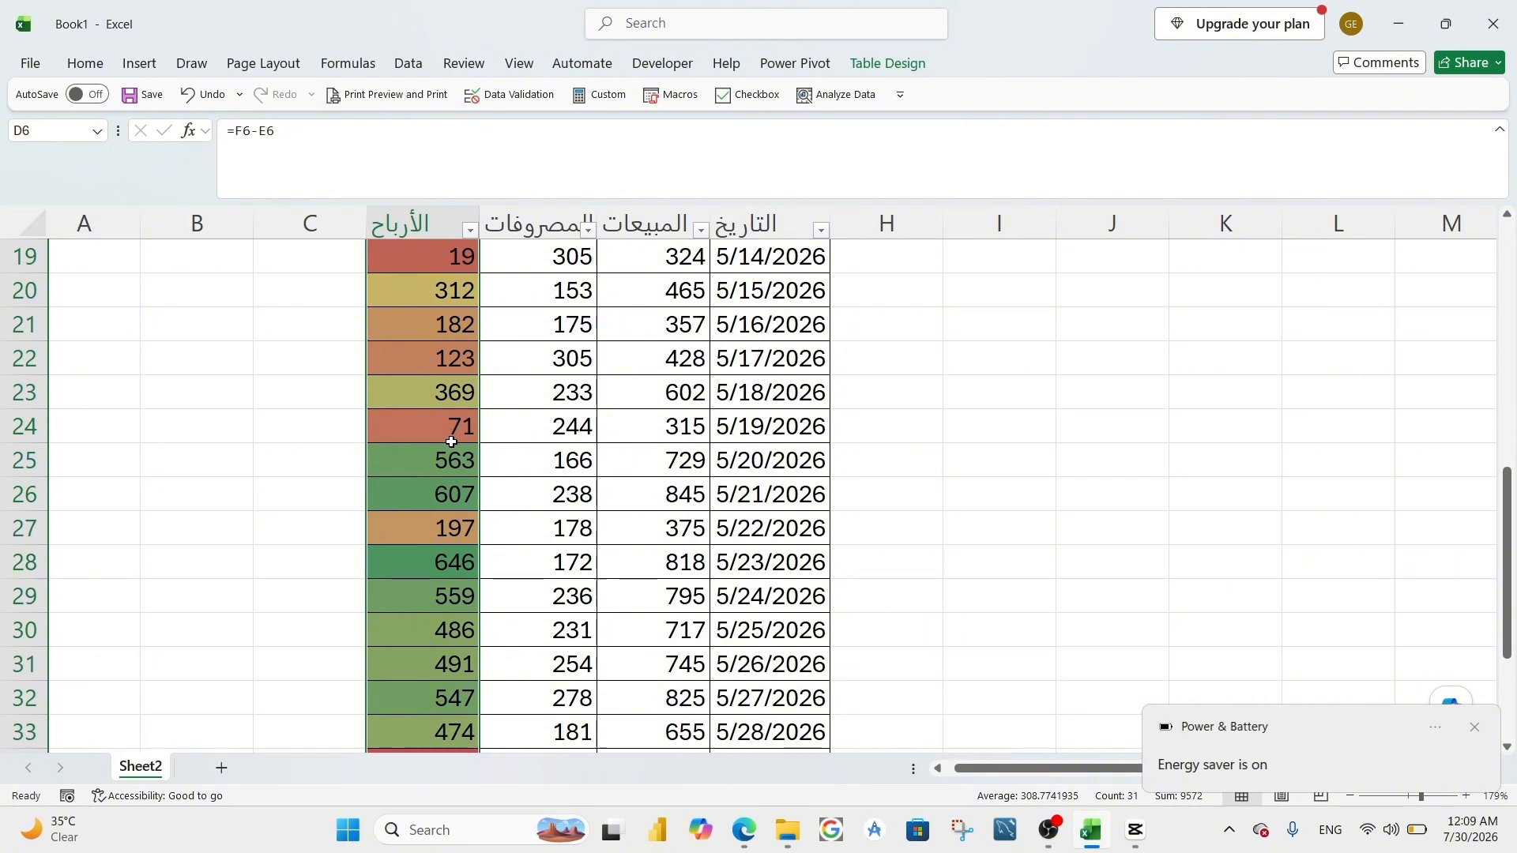
scroll(451, 443, down, 3)
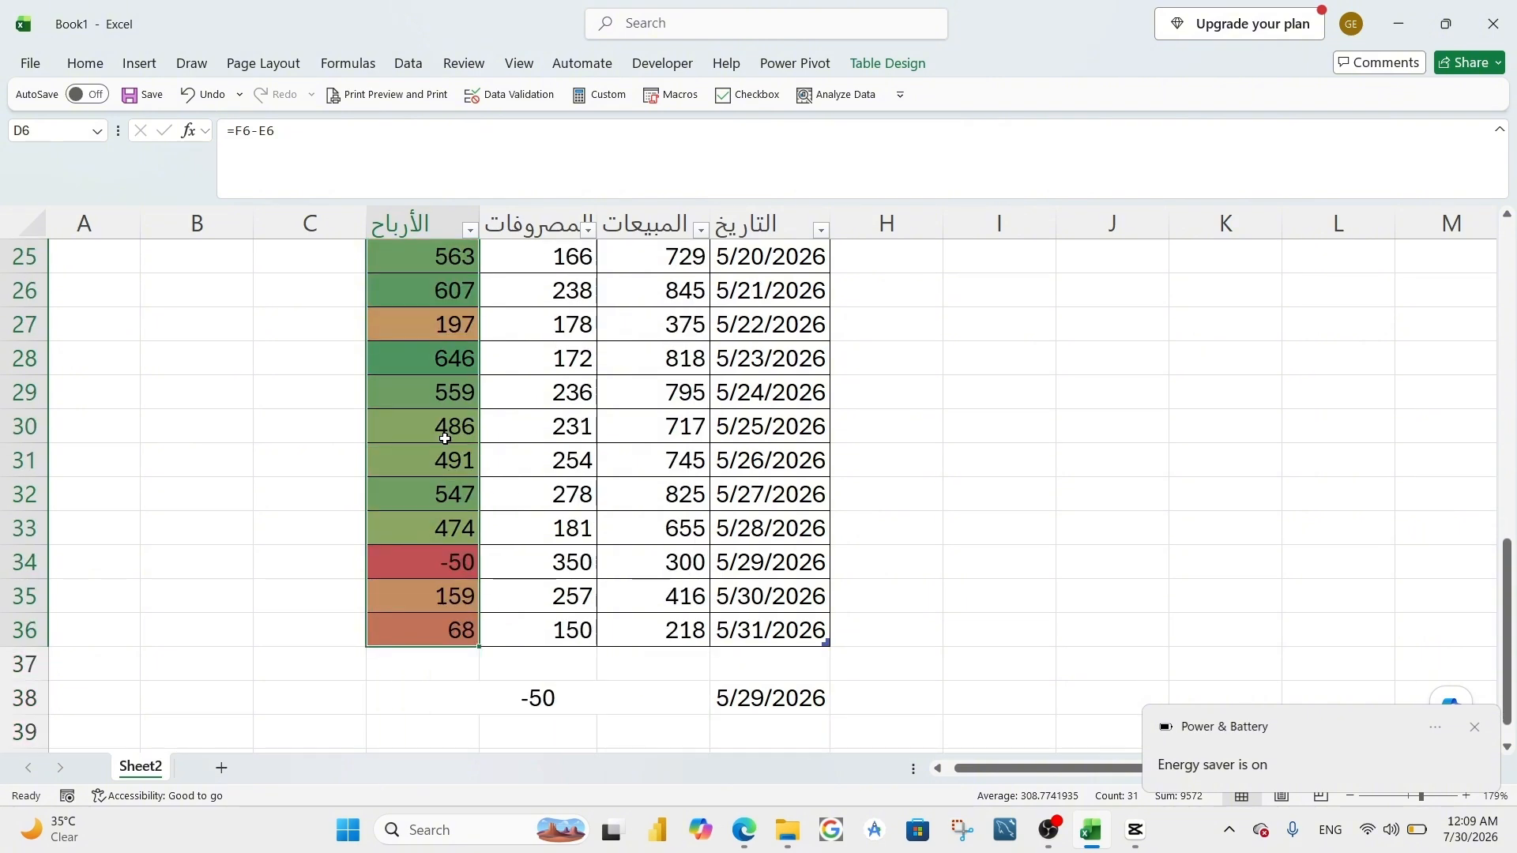
click(555, 582)
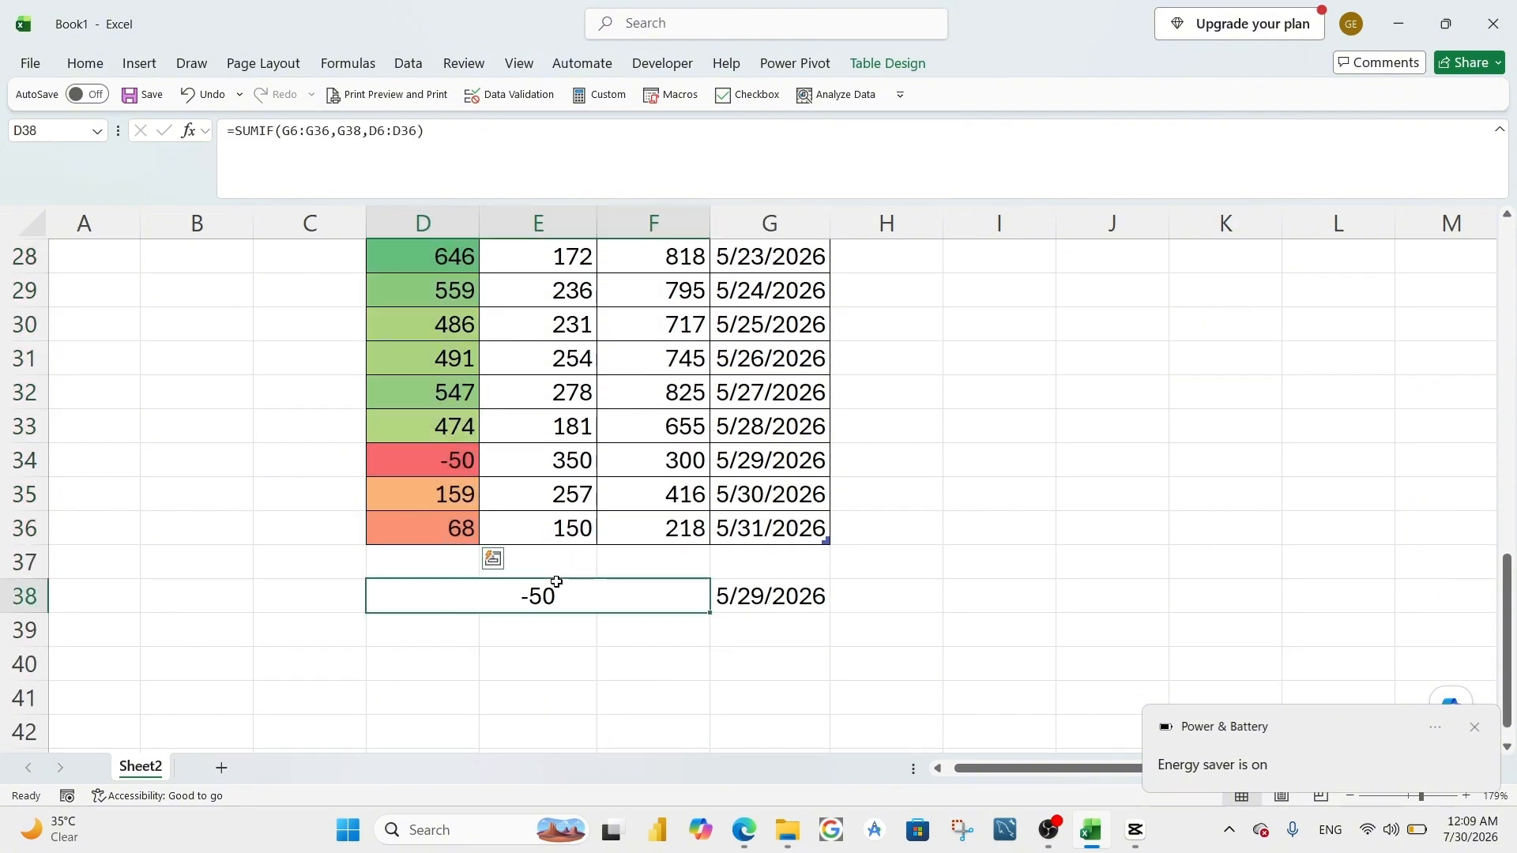